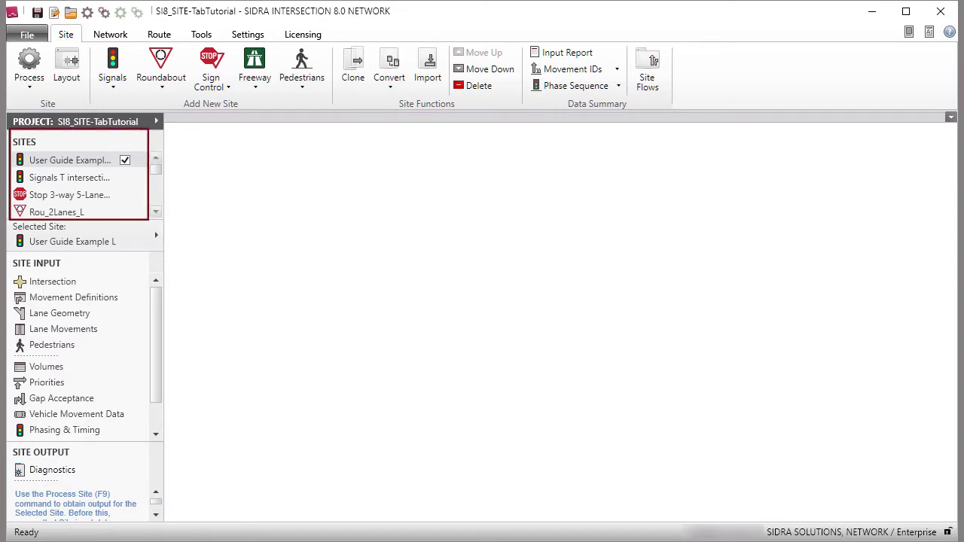
# Step: Select the Signals T intersection site and add User Guide Example L, the Stop 3-way 5-Lane site and Rou_2Lanes_L to the selection
pyautogui.moveTo(155, 166)
pyautogui.mouseDown()
pyautogui.moveTo(154, 216)
pyautogui.moveTo(155, 159)
pyautogui.mouseUp()
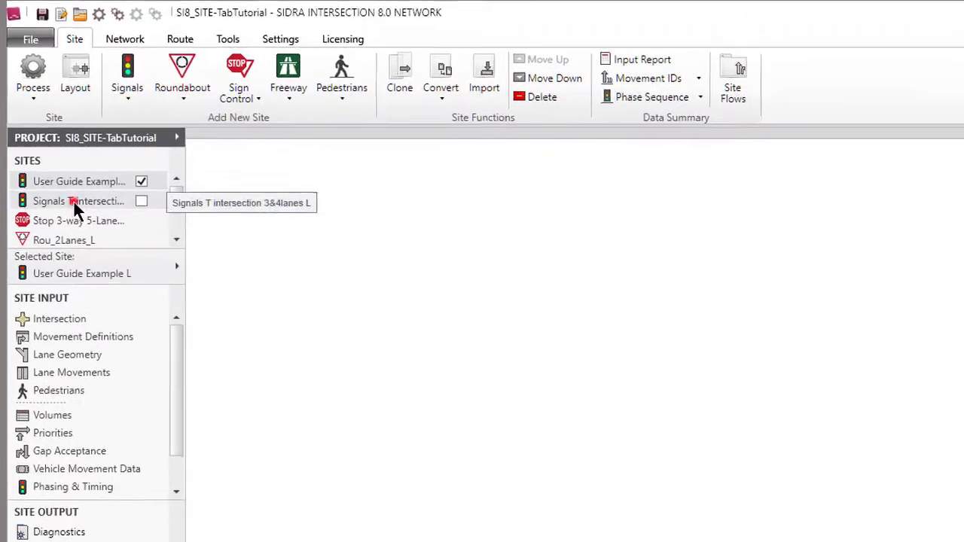
pyautogui.click(74, 209)
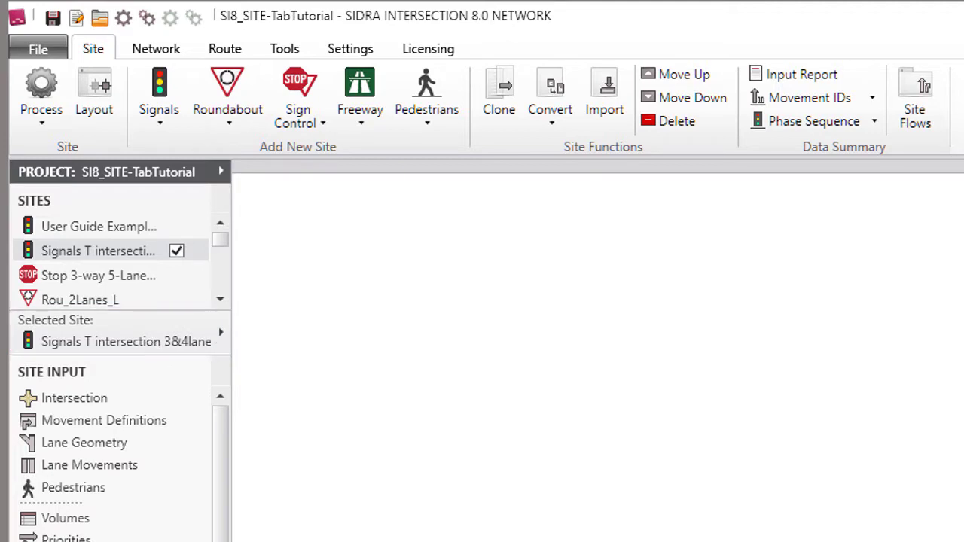
pyautogui.click(177, 225)
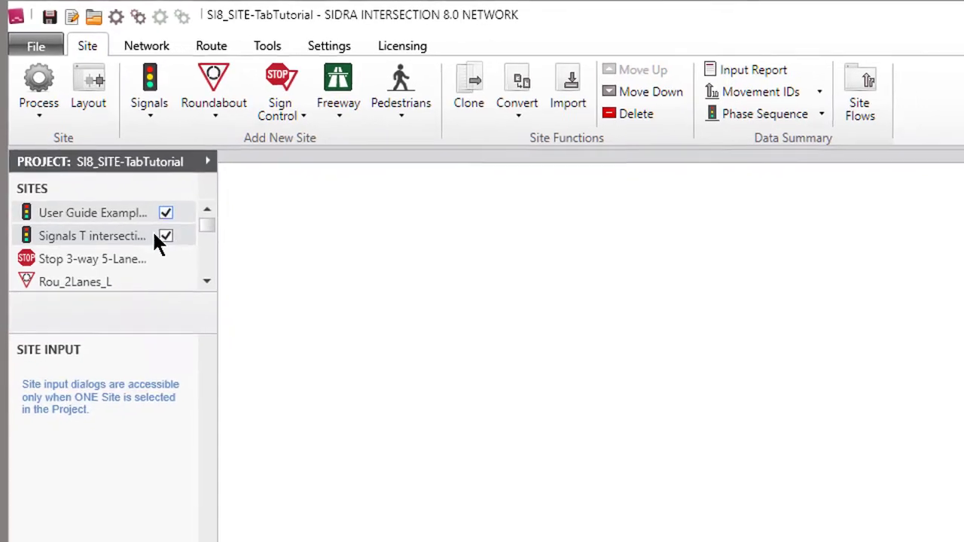
pyautogui.click(166, 258)
pyautogui.scroll(-1, 165, 258)
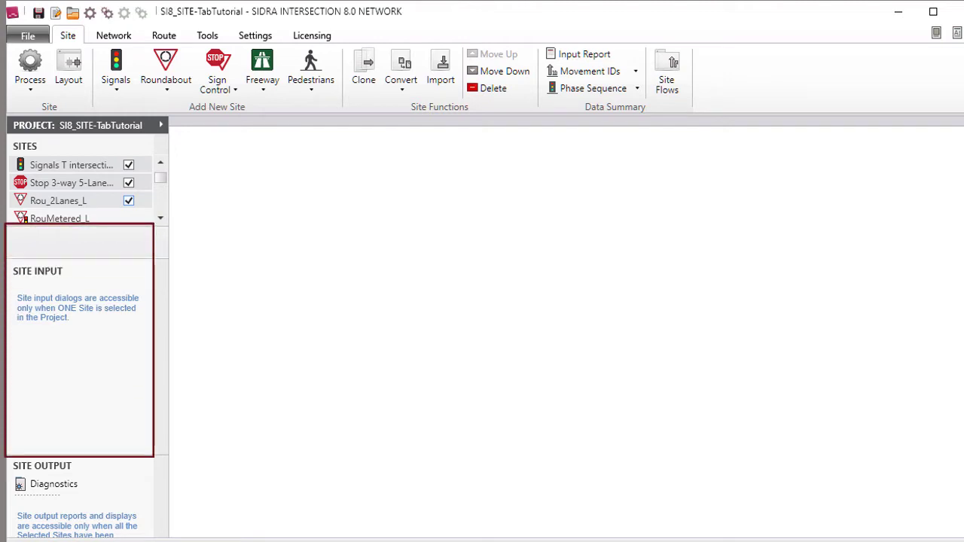
# Step: Clear the additional sites from the selection, leaving only User Guide Example L selected
pyautogui.scroll(-1, 129, 198)
pyautogui.click(129, 199)
pyautogui.click(127, 182)
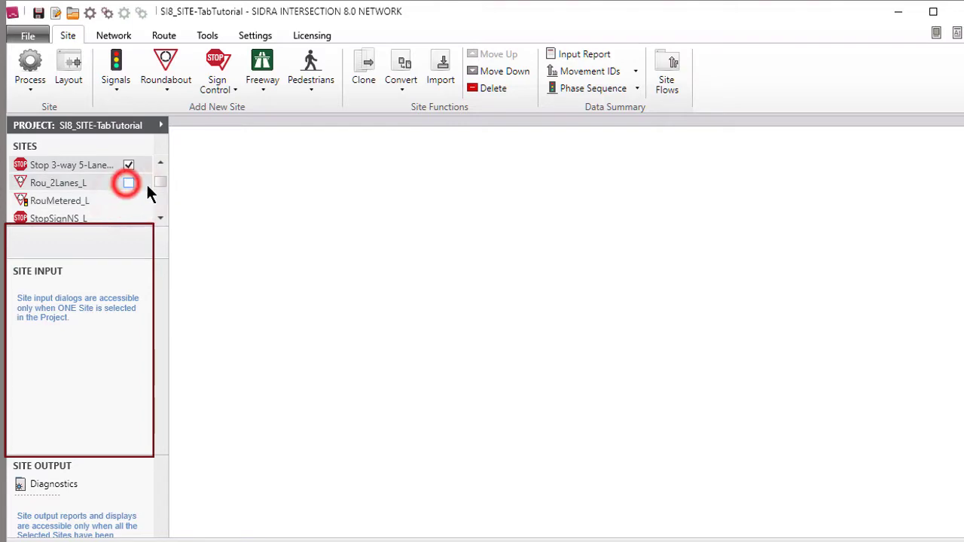
pyautogui.click(129, 165)
pyautogui.scroll(2, 129, 171)
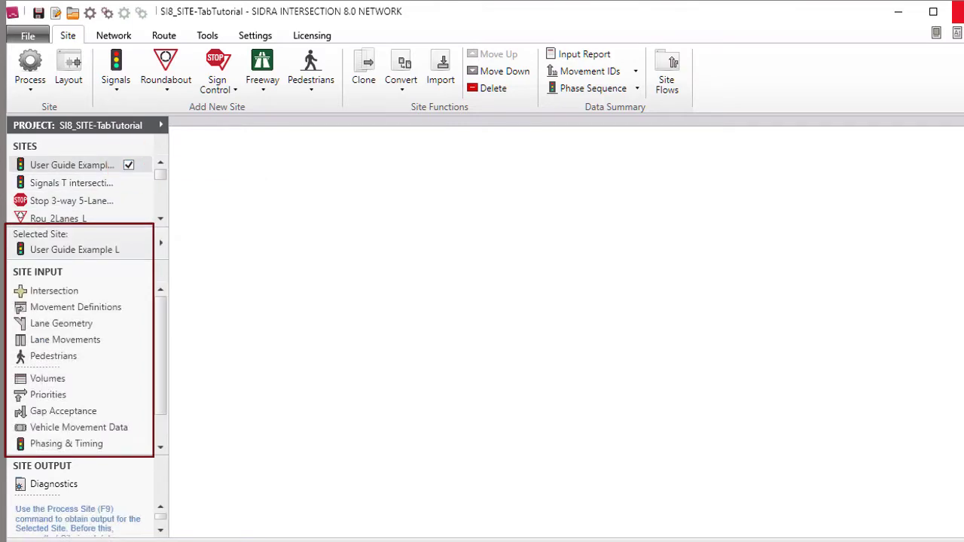
# Step: View the available commands for the User Guide Example L site, the selected site and the project
pyautogui.rightClick(82, 164)
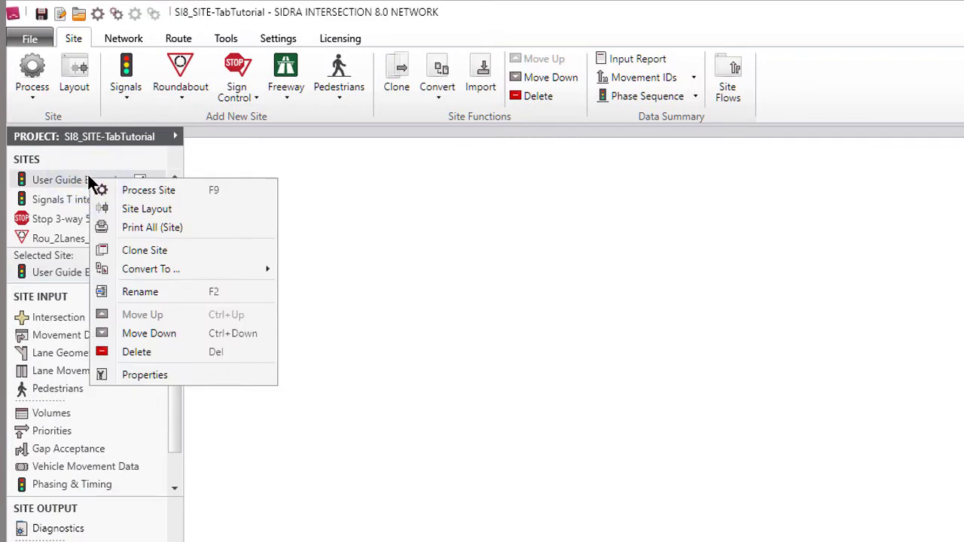
pyautogui.press('Escape')
pyautogui.click(177, 265)
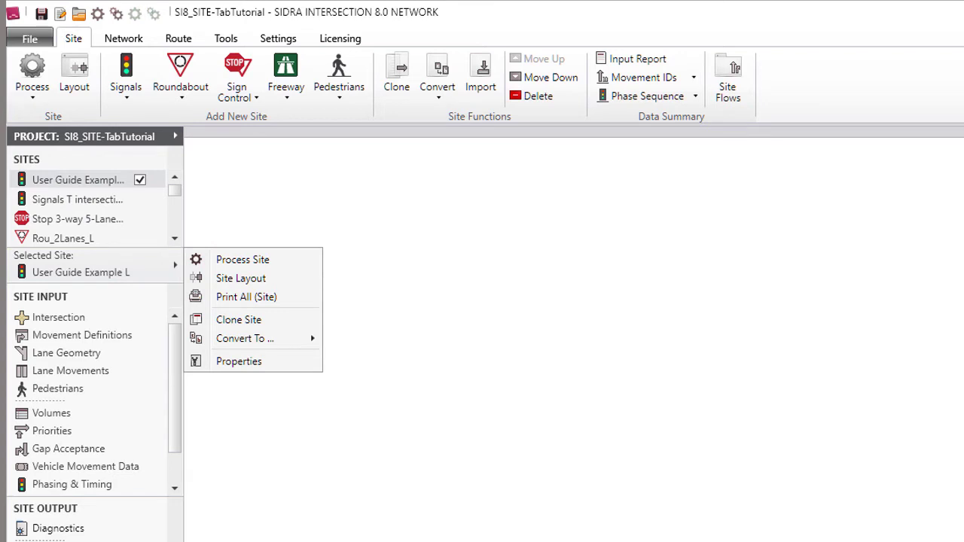
pyautogui.press('Escape')
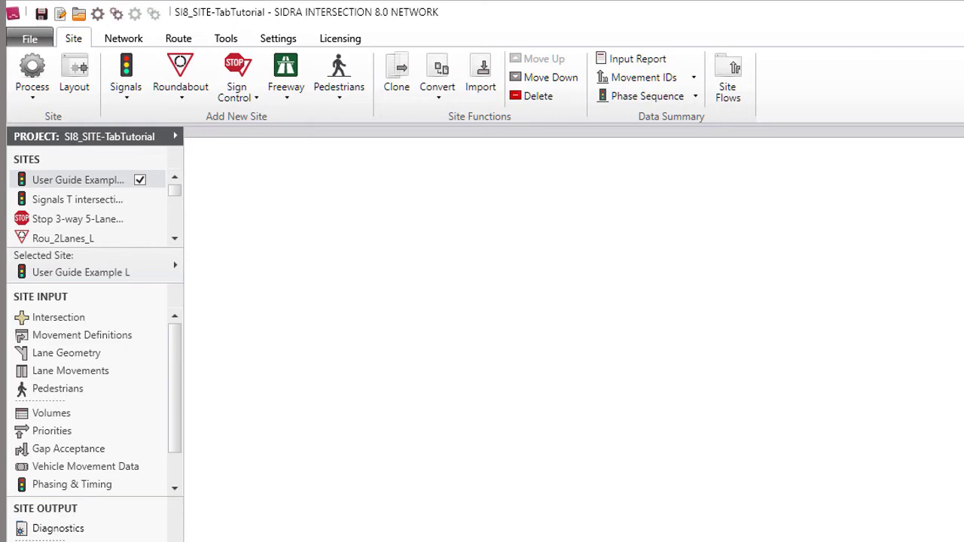
pyautogui.click(176, 137)
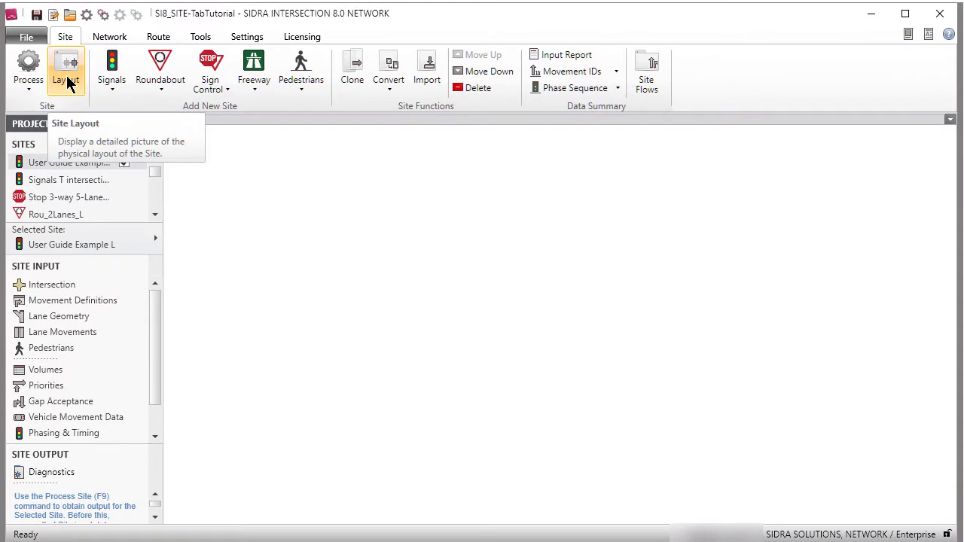
# Step: Display the site layout of User Guide Example L and set its zoom to 60%
pyautogui.click(66, 75)
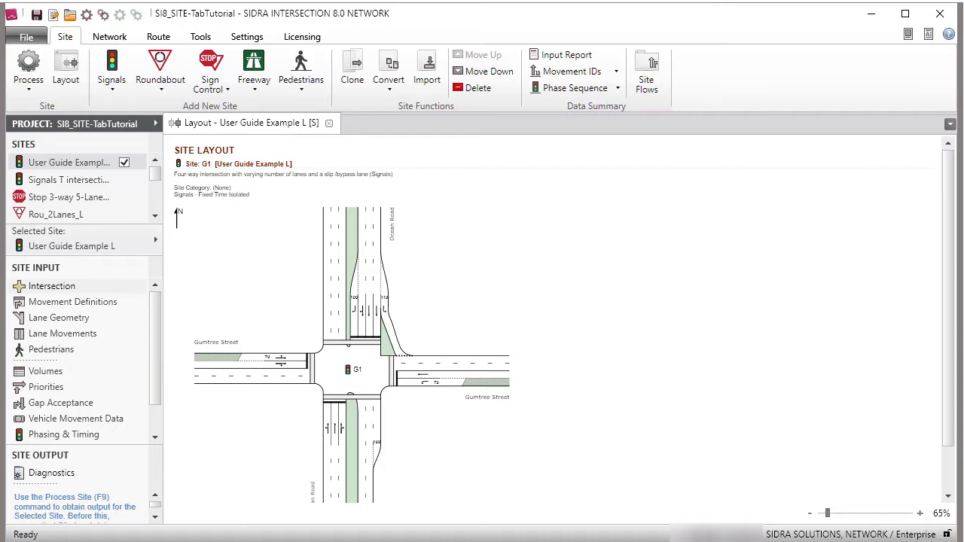
pyautogui.moveTo(826, 512)
pyautogui.mouseDown()
pyautogui.moveTo(852, 520)
pyautogui.moveTo(827, 527)
pyautogui.mouseUp()
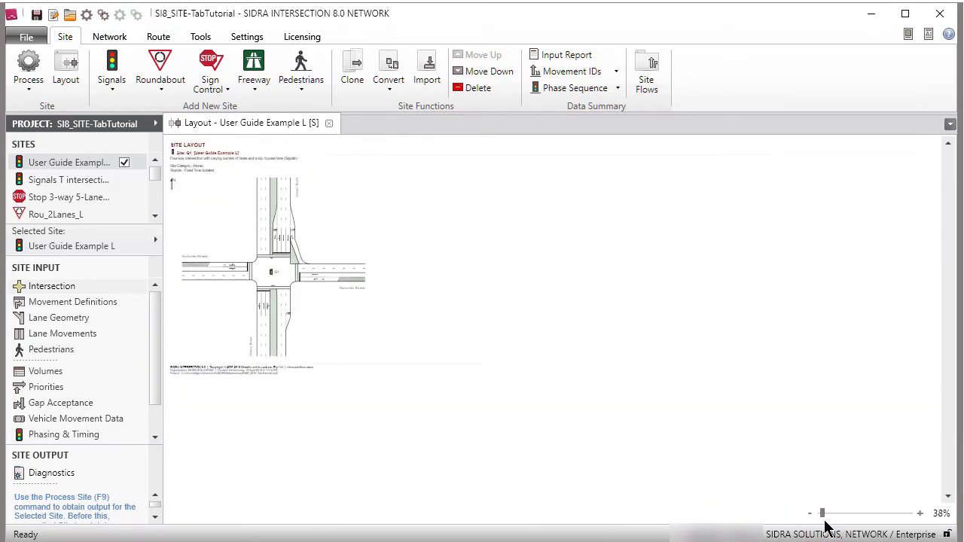
pyautogui.click(941, 515)
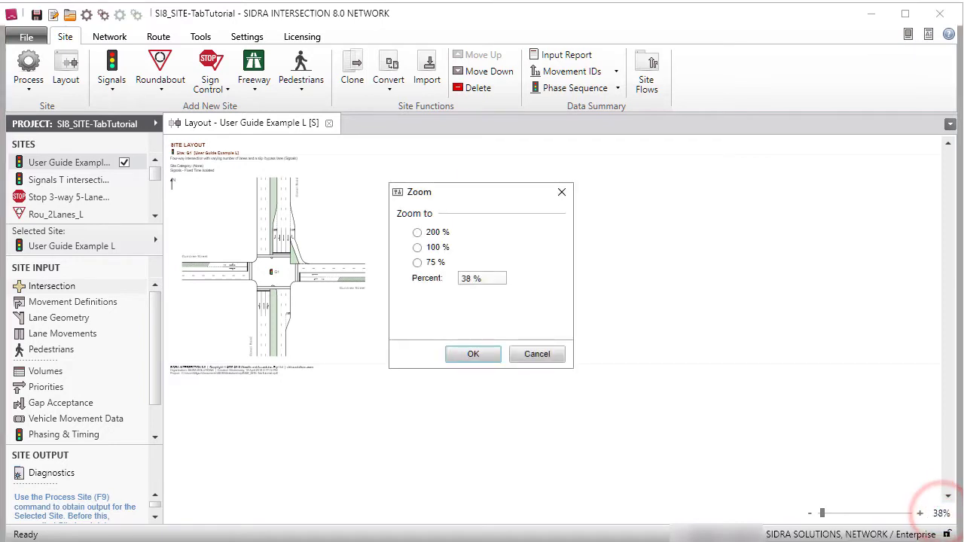
pyautogui.click(468, 276)
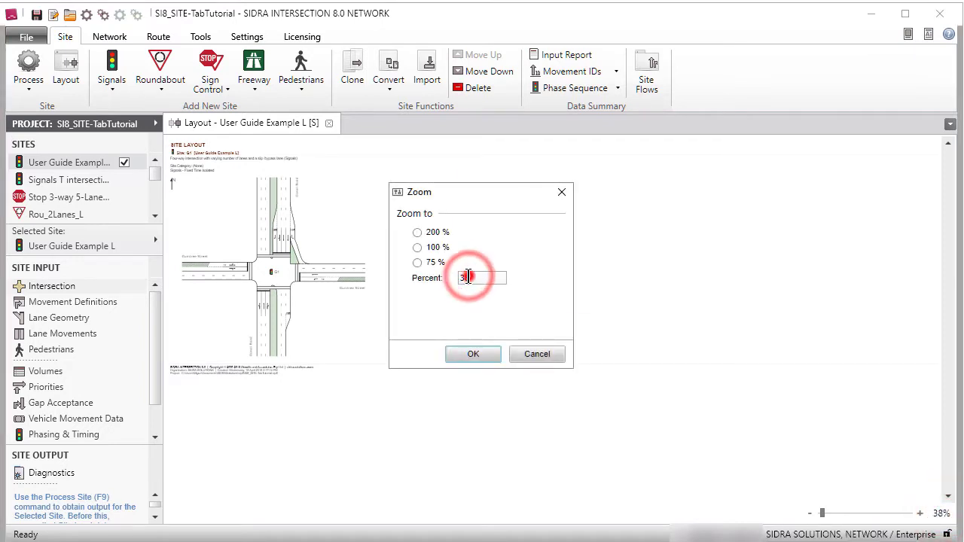
pyautogui.write('6')
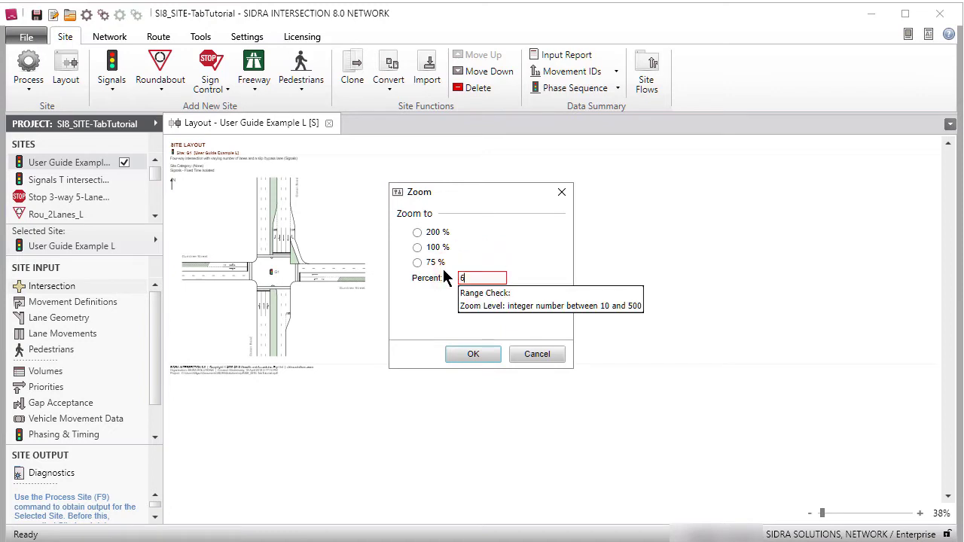
pyautogui.write('0')
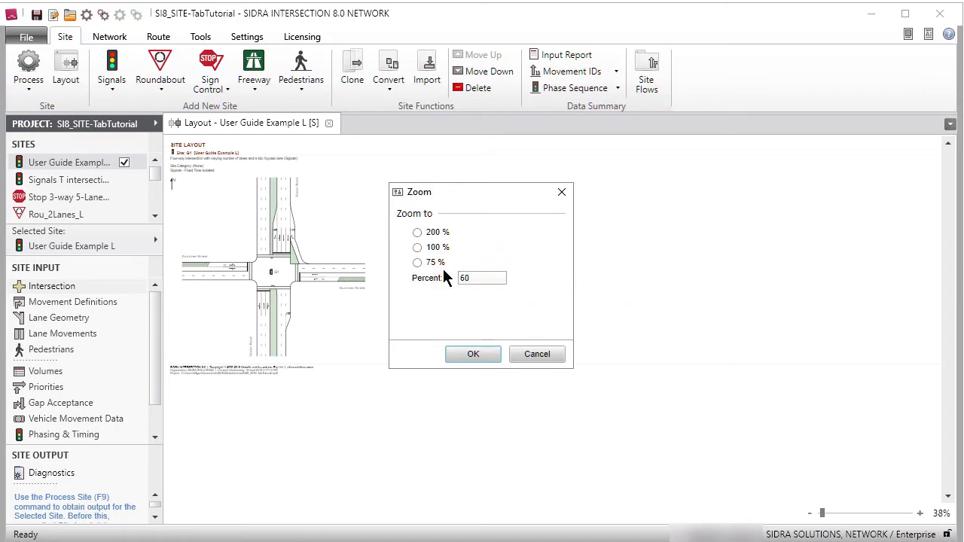
pyautogui.click(469, 352)
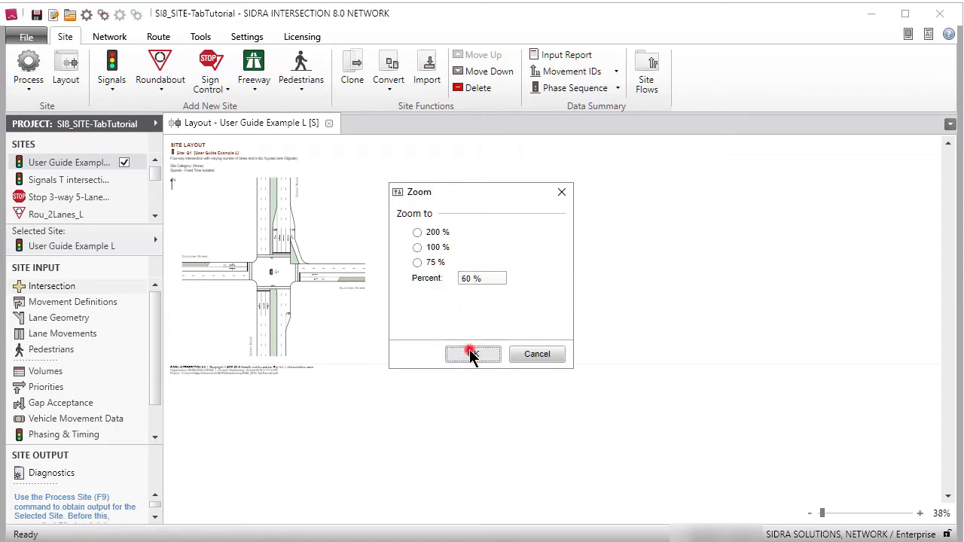
# Step: Display the site layout of Signals T intersection 3&4lanes L as well
pyautogui.click(83, 184)
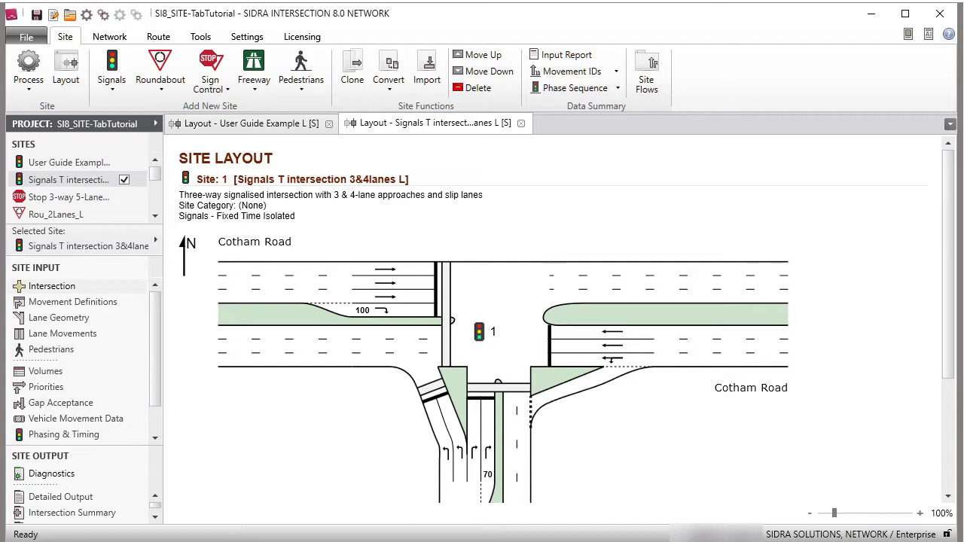
pyautogui.rightClick(427, 168)
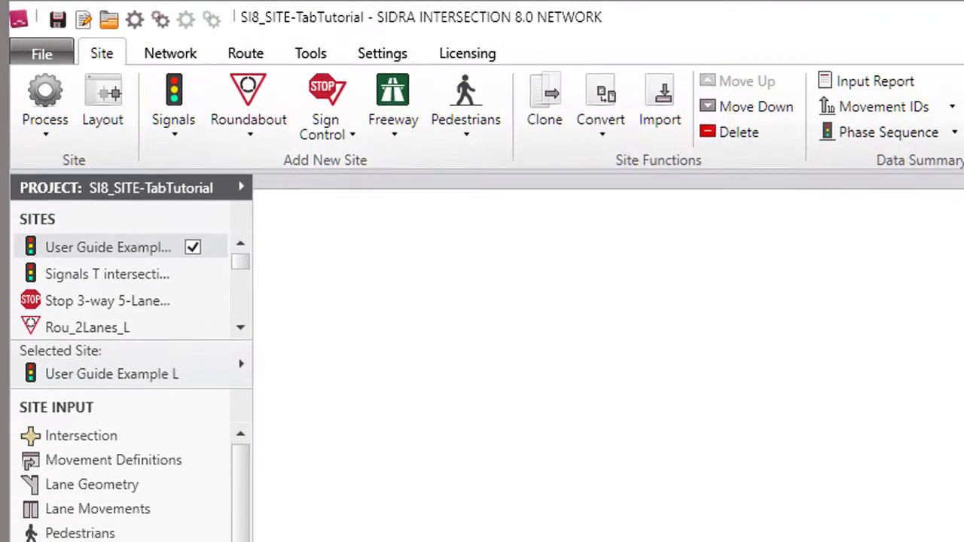
# Step: Review the site types available for adding under Signals, Roundabout, Sign Control, Freeway and Pedestrians
pyautogui.click(176, 135)
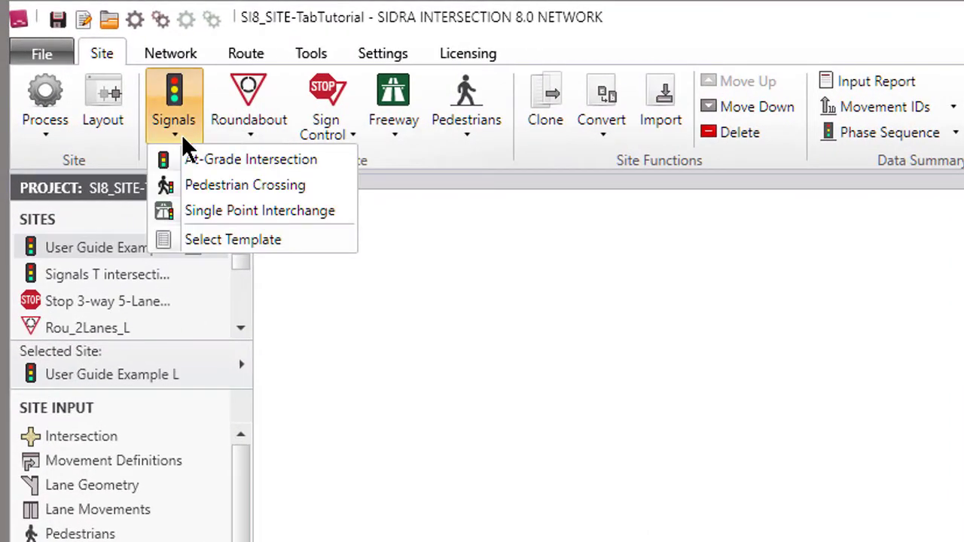
pyautogui.click(254, 135)
pyautogui.click(354, 132)
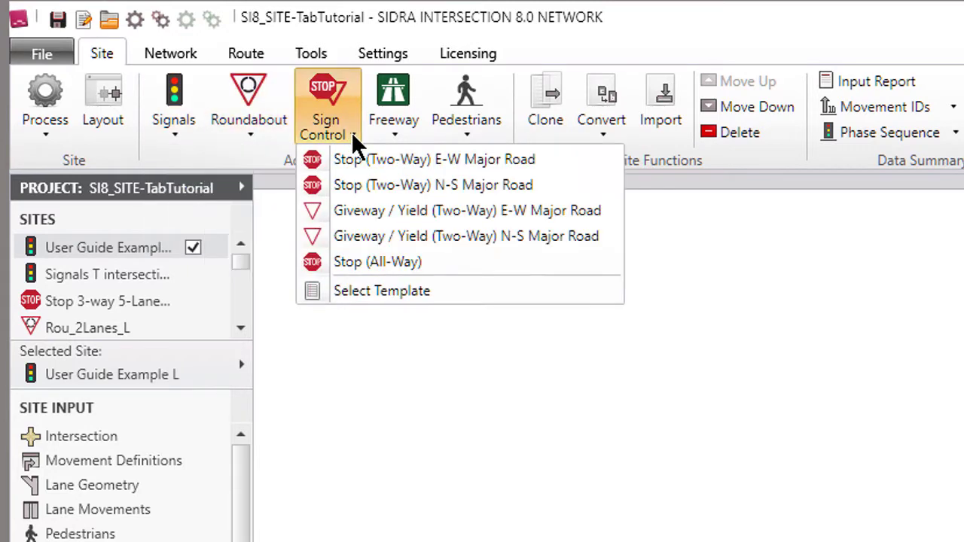
pyautogui.click(399, 138)
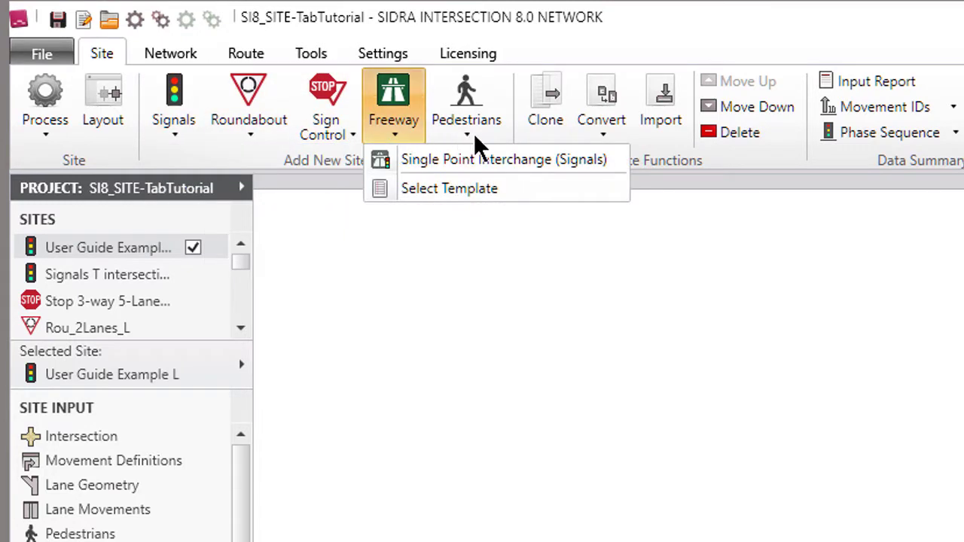
pyautogui.click(470, 140)
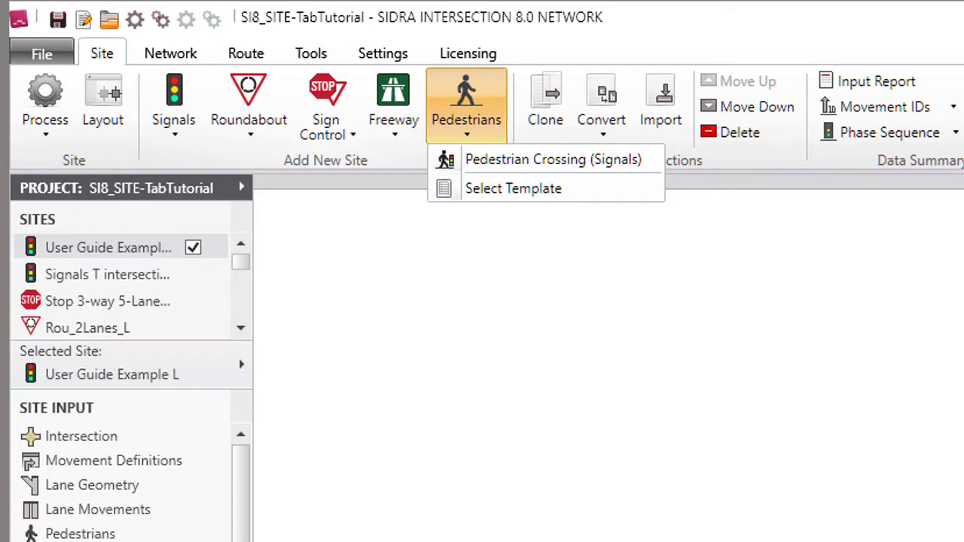
pyautogui.click(670, 172)
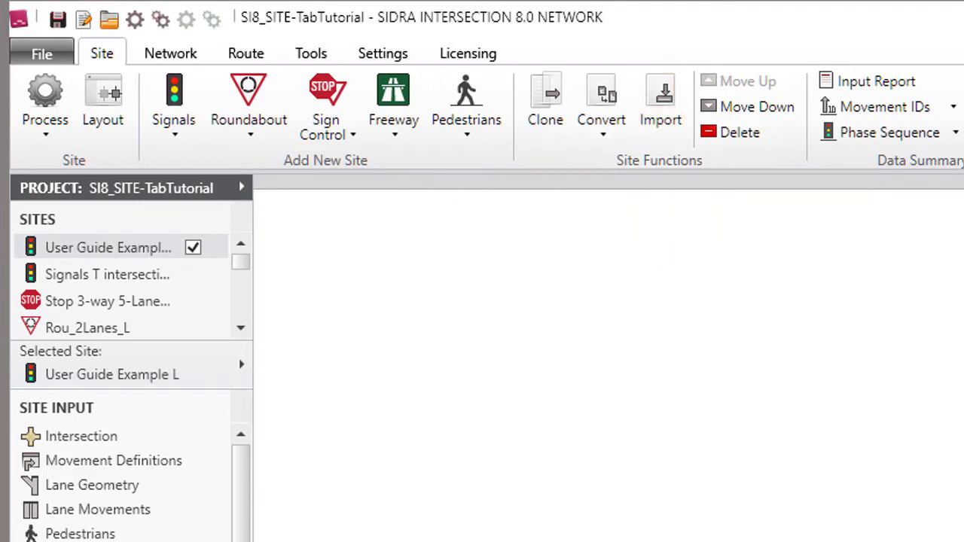
# Step: Move the Signals T intersection site up one place in the site list and back down again
pyautogui.click(107, 274)
pyautogui.click(747, 81)
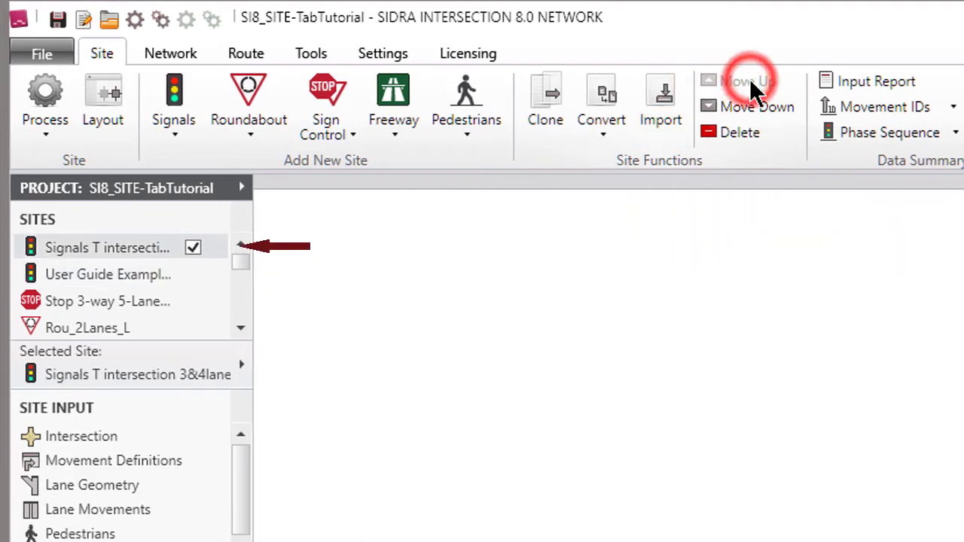
pyautogui.click(757, 107)
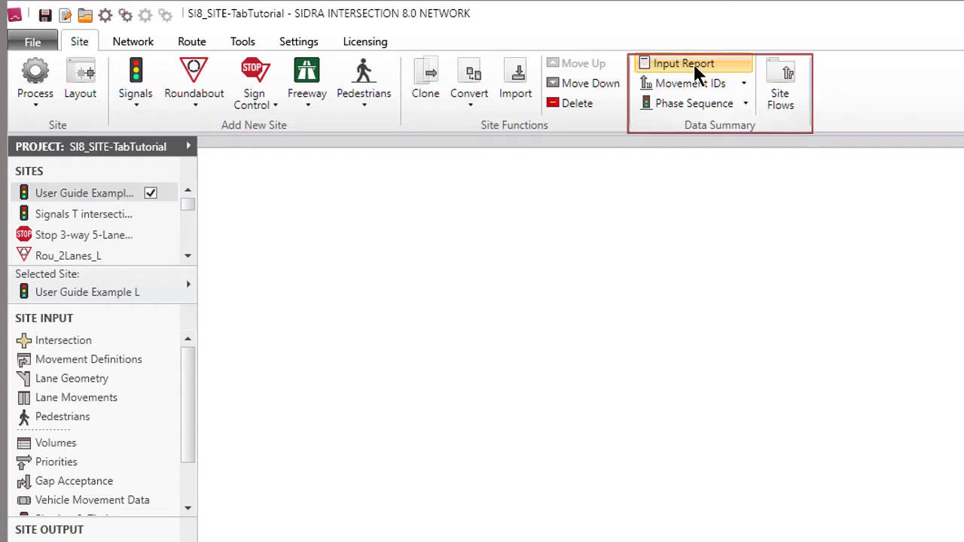
# Step: Display the Input Report for User Guide Example L and view the Movement IDs and Phase Sequence options
pyautogui.click(695, 63)
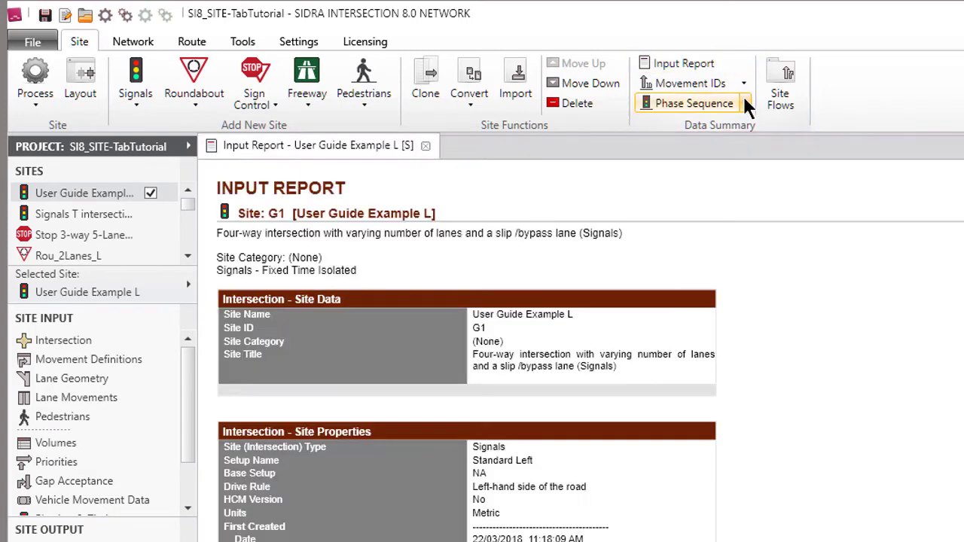
pyautogui.click(741, 82)
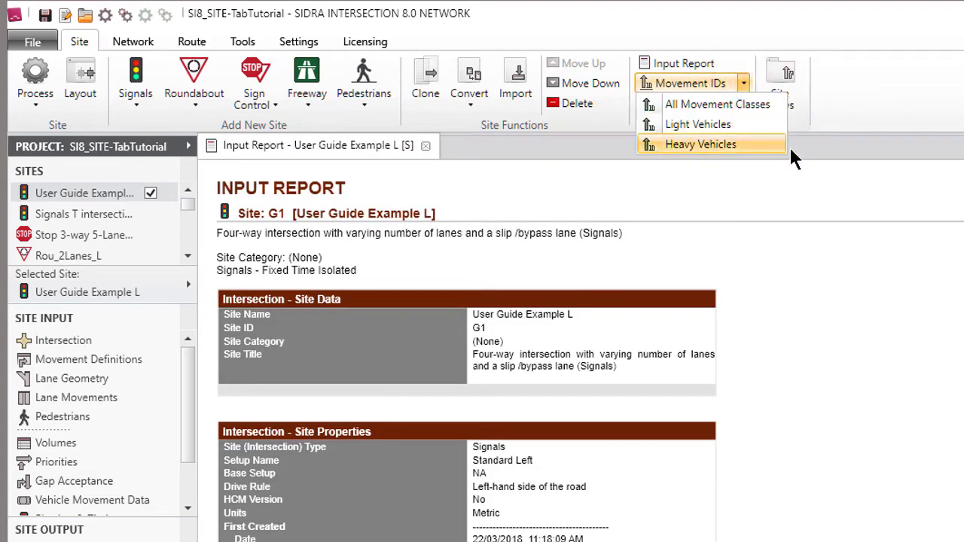
pyautogui.click(744, 102)
# Step: View the Site Flows options for User Guide Example L and leave them without generating flows
pyautogui.click(783, 105)
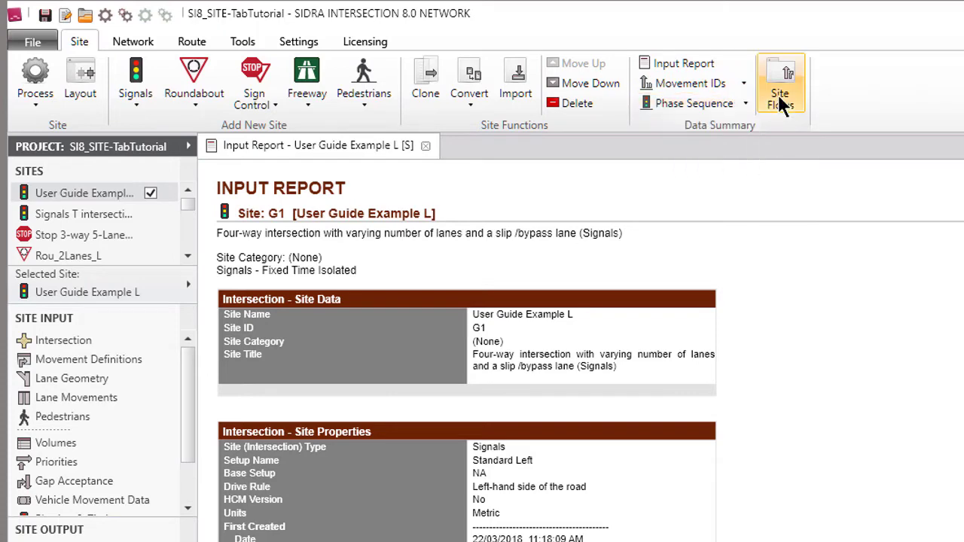
pyautogui.click(781, 104)
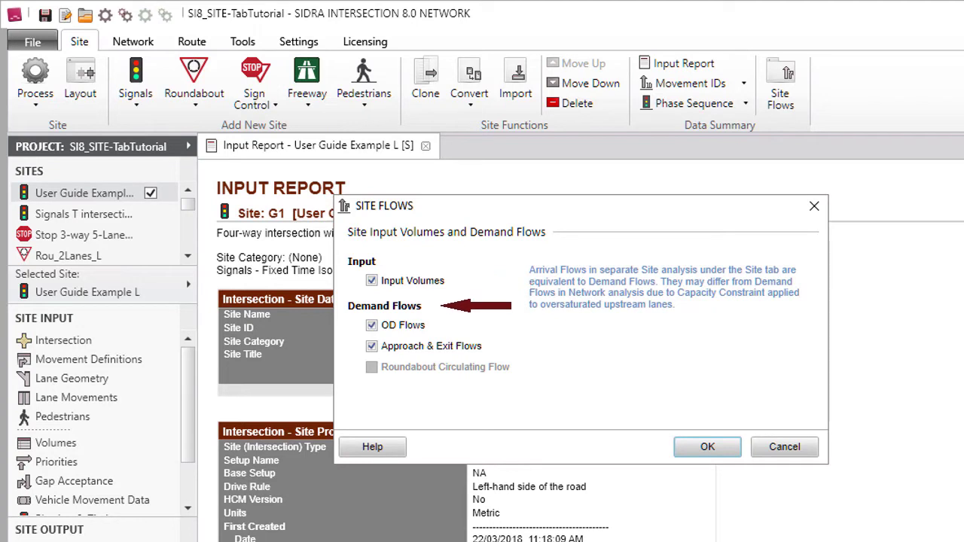
pyautogui.click(783, 447)
# Step: Generate Site Flows for Rou_2Lanes_L with Input Volumes, OD Flows, Approach & Exit Flows and Roundabout Circulating Flow included
pyautogui.click(68, 235)
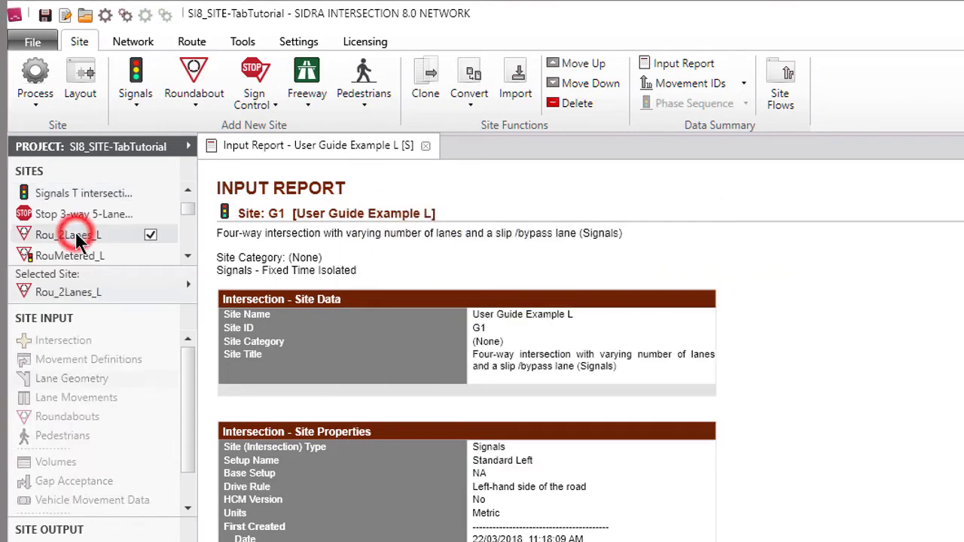
pyautogui.click(780, 83)
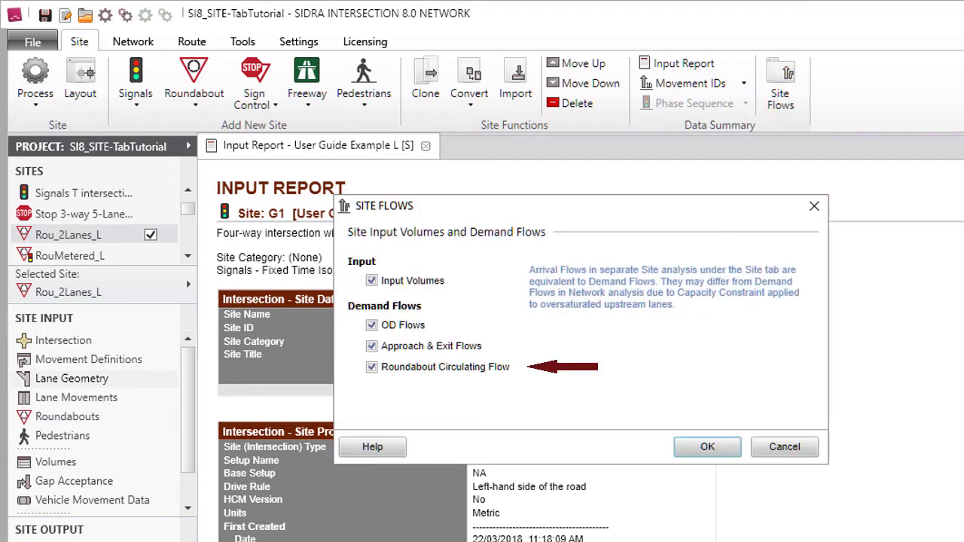
pyautogui.scroll(-2, 98, 421)
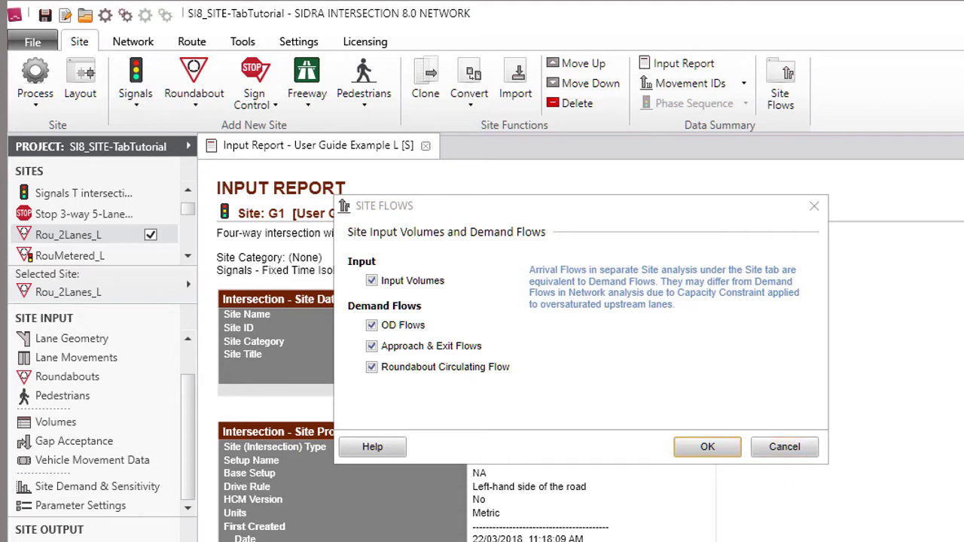
pyautogui.click(709, 447)
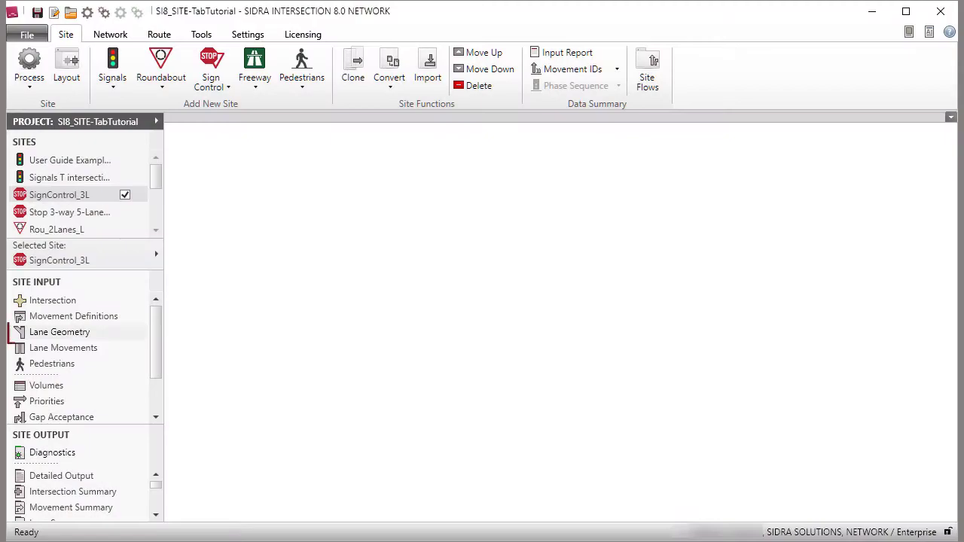
# Step: Open the Volumes input of SignControl_3L and show the volumes display beside the vehicle volume data
pyautogui.click(55, 331)
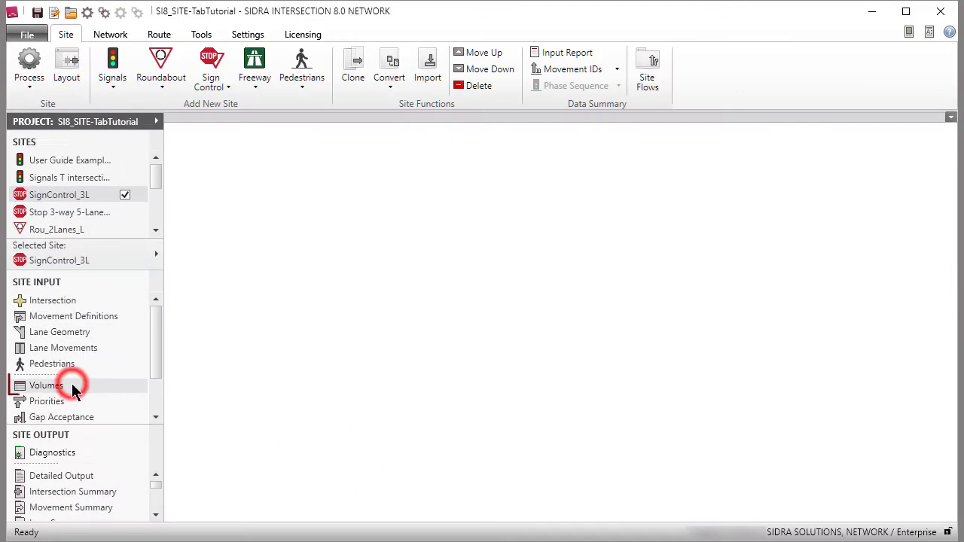
pyautogui.click(70, 382)
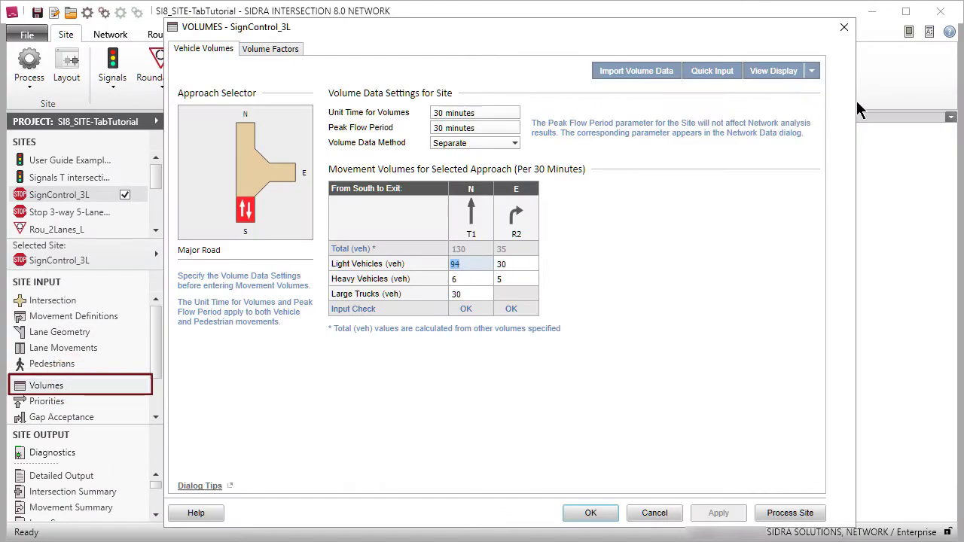
pyautogui.click(775, 71)
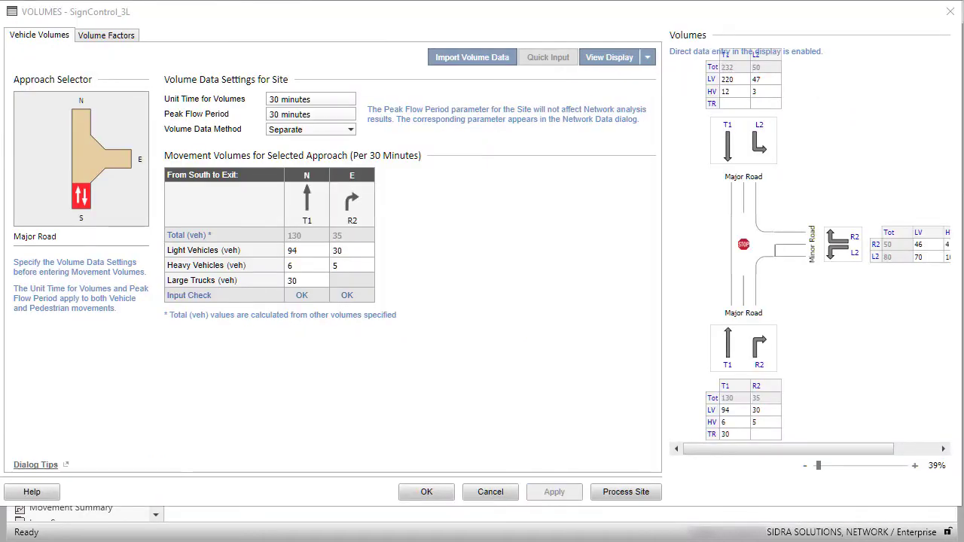
# Step: Switch the display in the Volumes dialog to the site Layout and back to Volumes
pyautogui.click(646, 57)
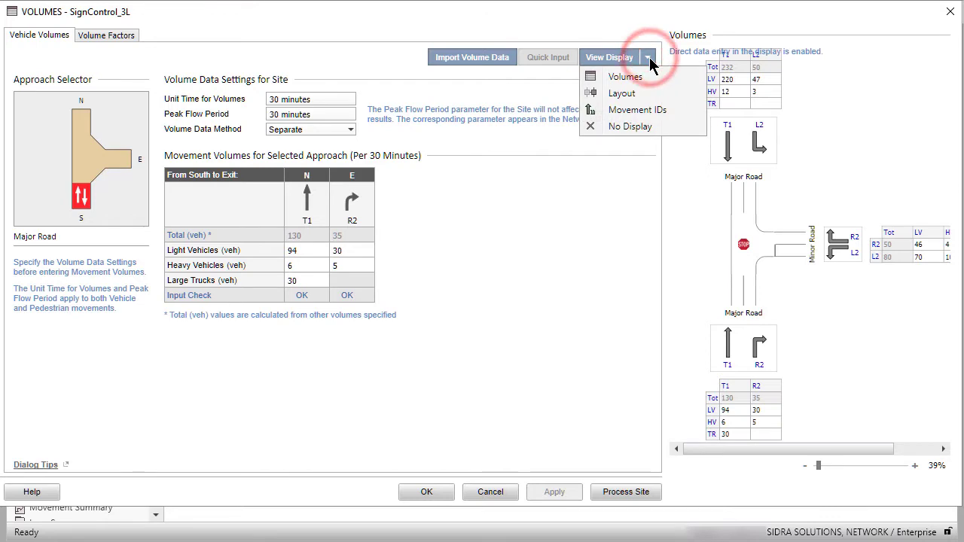
pyautogui.click(615, 95)
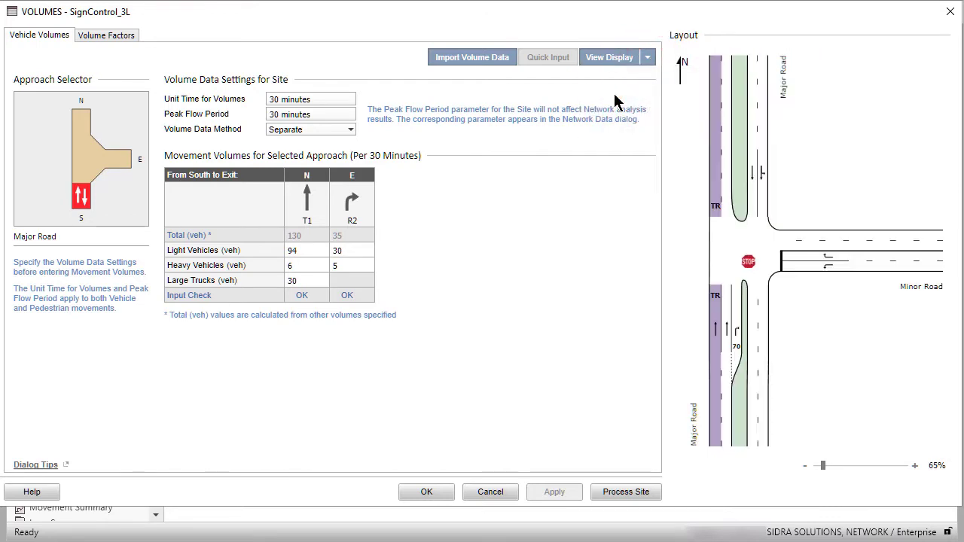
pyautogui.click(648, 58)
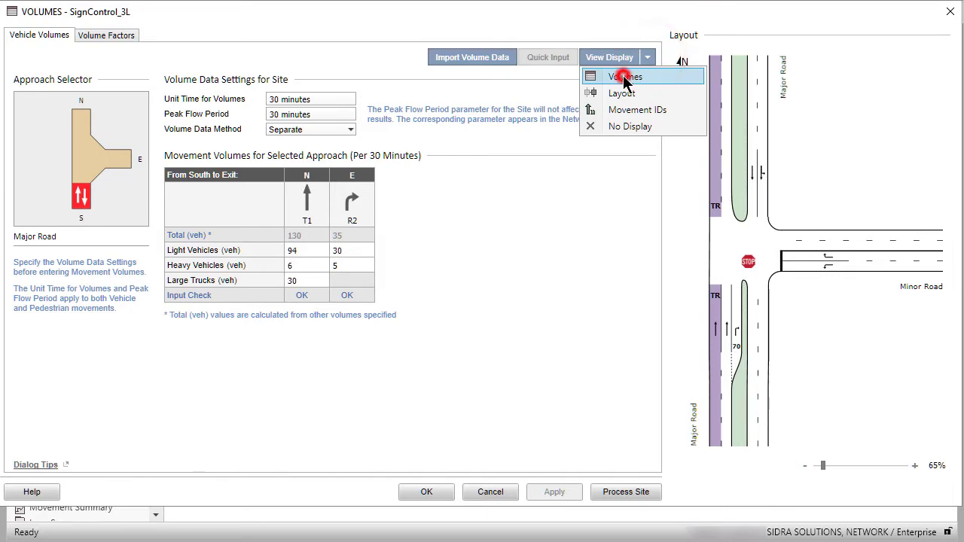
pyautogui.click(622, 77)
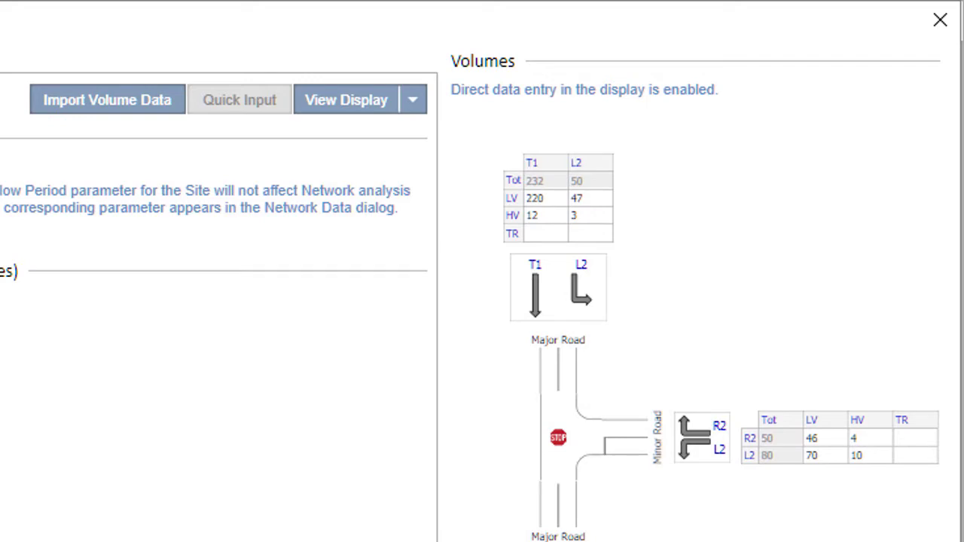
# Step: Set the zoom of the volumes display to 40 % and turn the display off with No Display
pyautogui.click(815, 463)
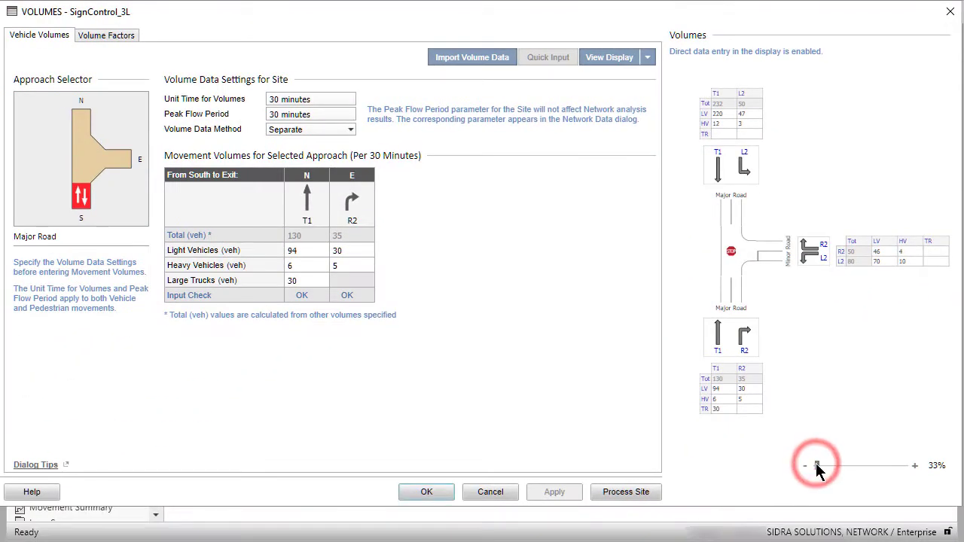
pyautogui.moveTo(815, 463)
pyautogui.mouseDown()
pyautogui.moveTo(831, 465)
pyautogui.moveTo(817, 466)
pyautogui.mouseUp()
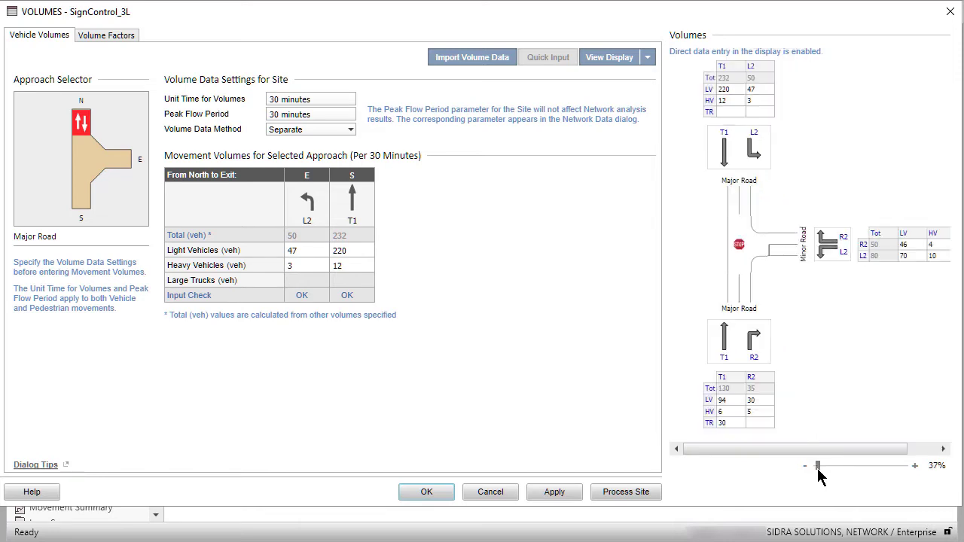
pyautogui.click(938, 465)
pyautogui.doubleClick(468, 258)
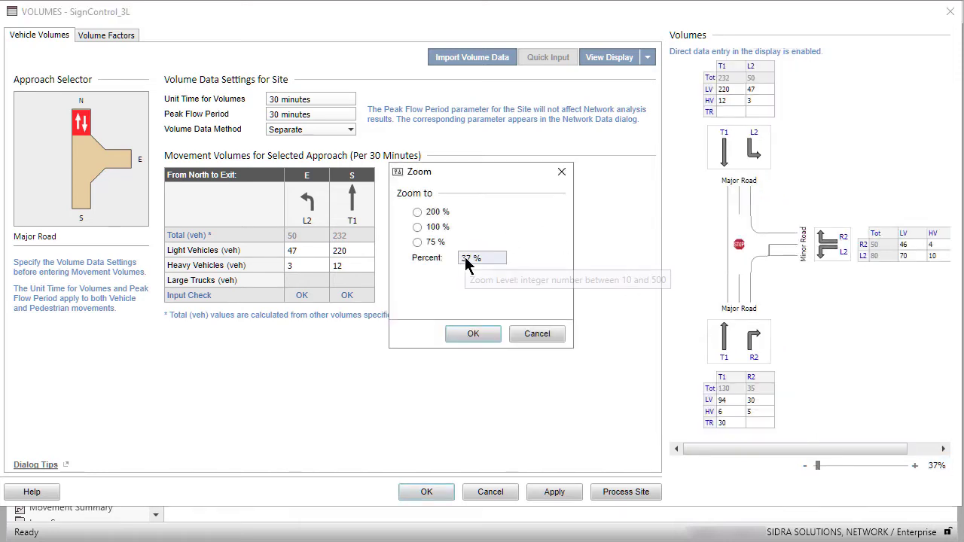
pyautogui.write('40')
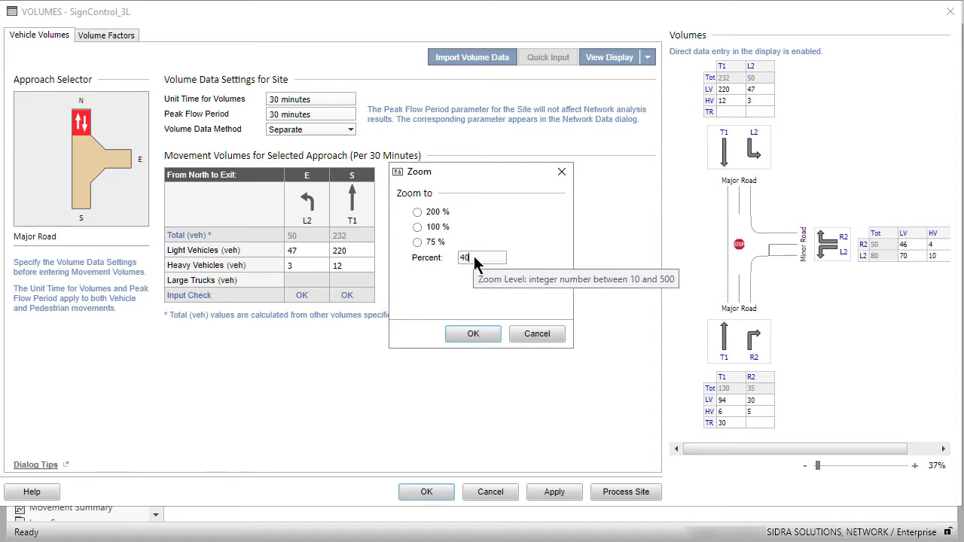
pyautogui.click(495, 333)
pyautogui.click(648, 57)
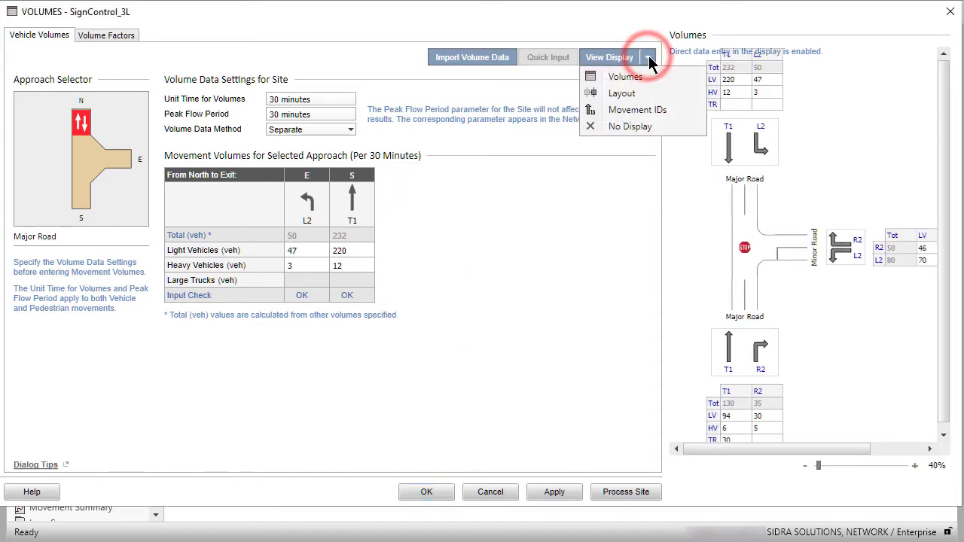
pyautogui.click(620, 126)
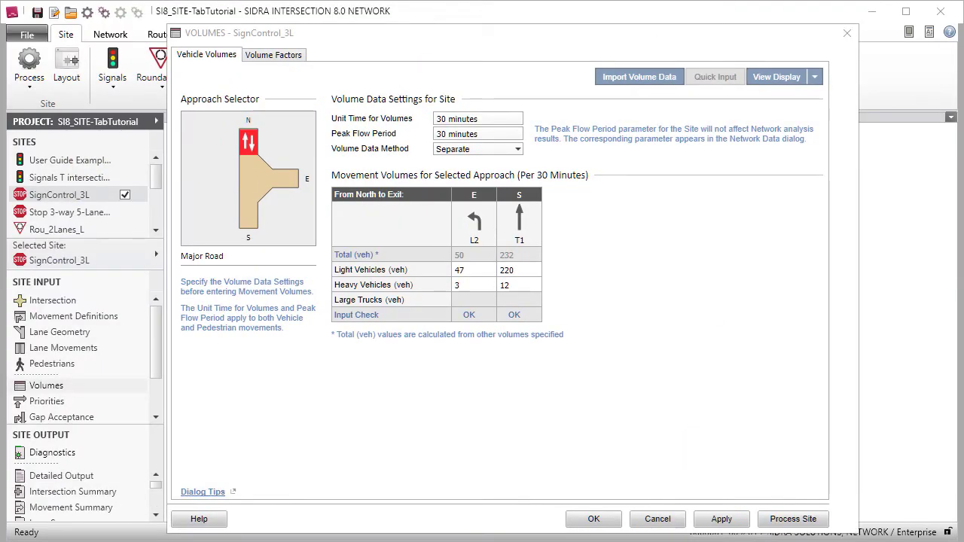
# Step: Show and hide the Dialog Tips in the Volumes dialog of SignControl_3L, and accept the dialog
pyautogui.click(234, 494)
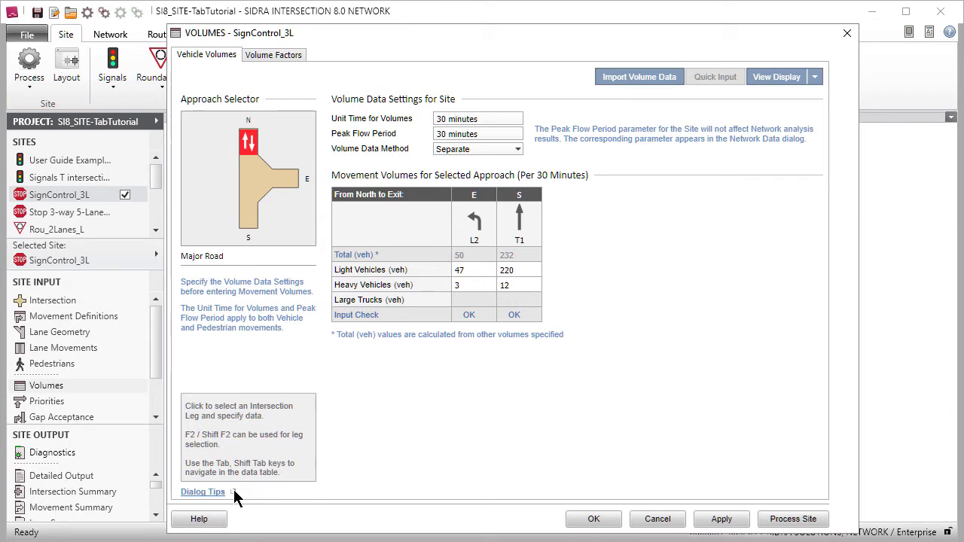
pyautogui.click(234, 492)
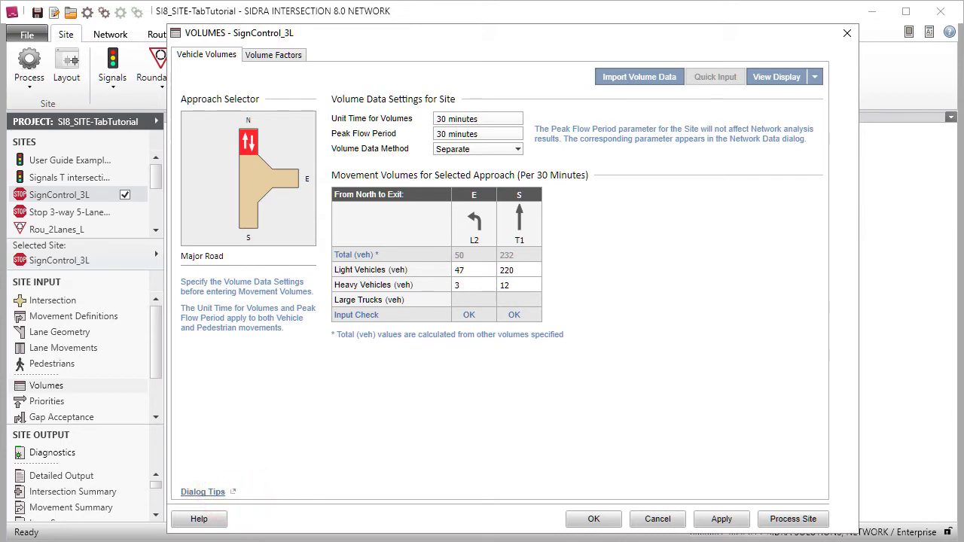
pyautogui.click(59, 337)
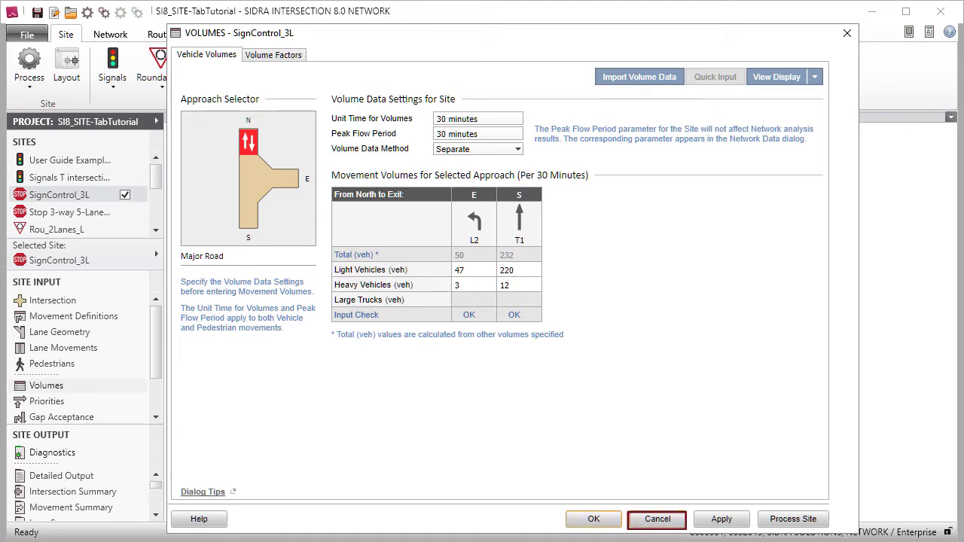
pyautogui.click(593, 520)
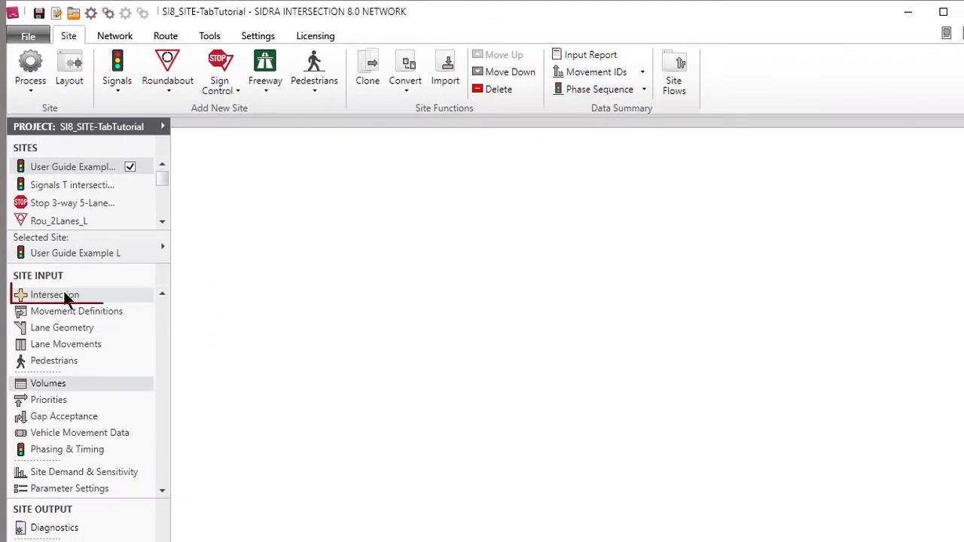
# Step: Open the Intersection input of User Guide Example L, highlight its Site Name, and leave without changing it
pyautogui.click(64, 296)
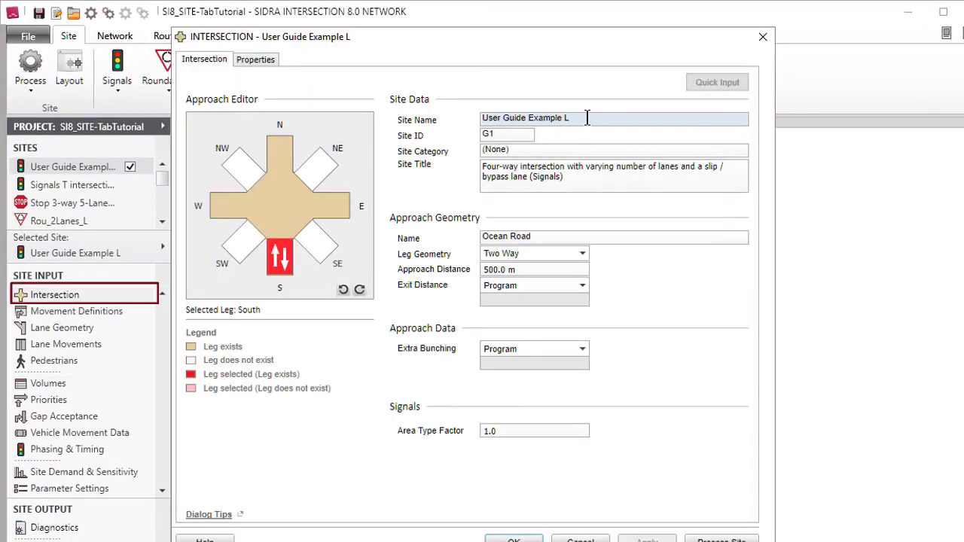
pyautogui.moveTo(587, 117); pyautogui.dragTo(478, 124)
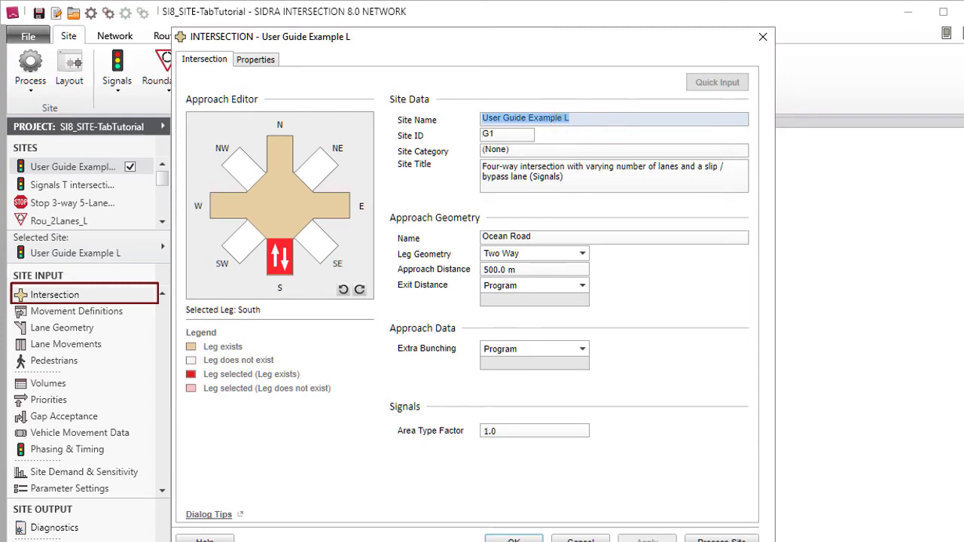
pyautogui.press('Escape')
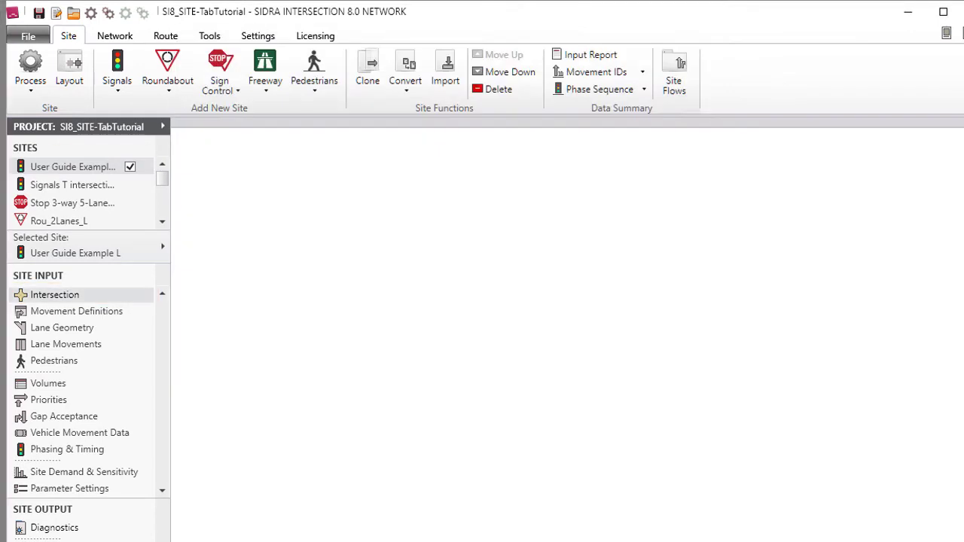
# Step: View the in-place renaming and the Rename option of User Guide Example L in the site list, and open its Properties
pyautogui.click(65, 167)
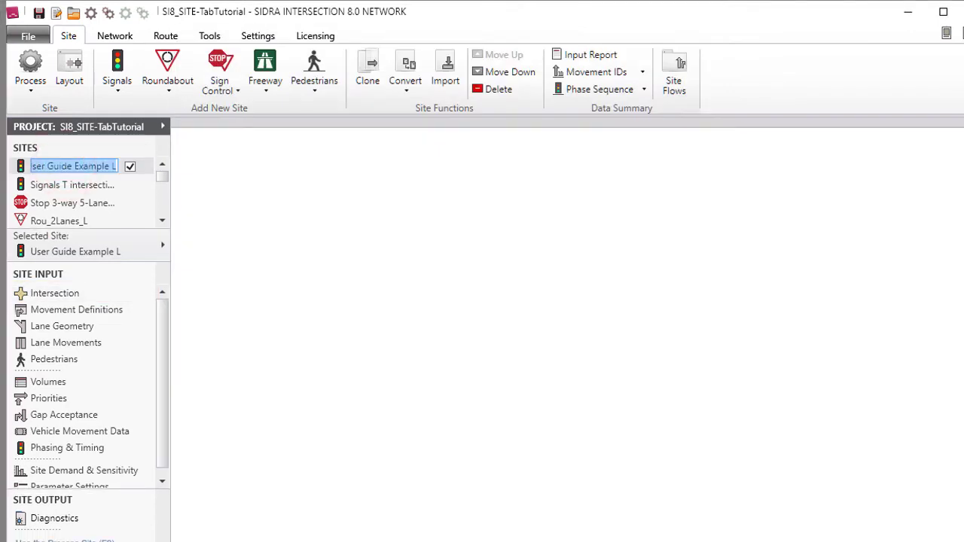
pyautogui.press('Escape')
pyautogui.click(87, 167)
pyautogui.rightClick(87, 166)
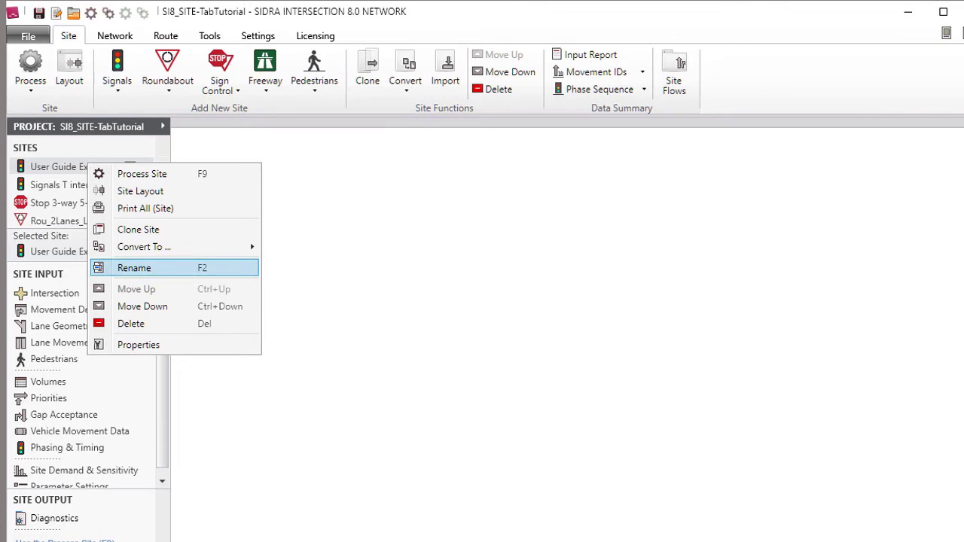
pyautogui.press('Escape')
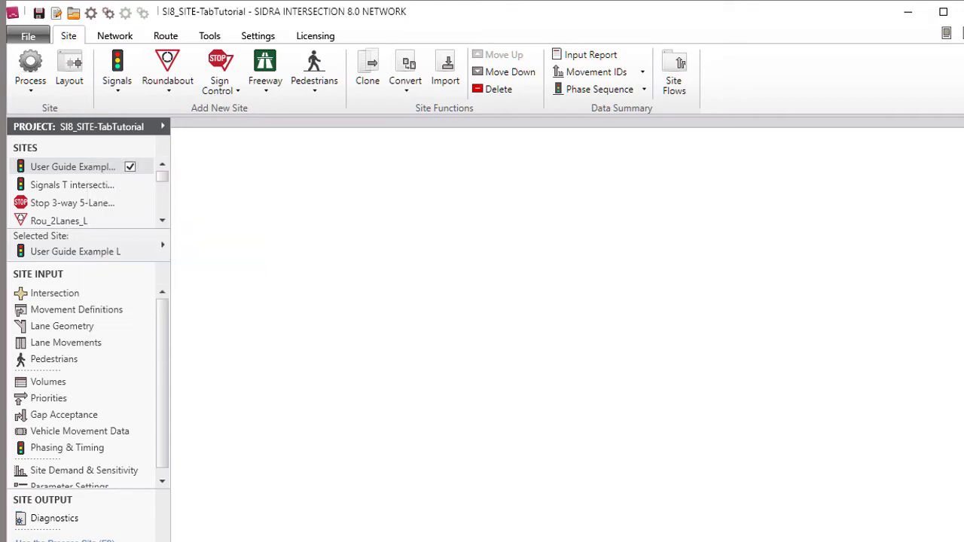
pyautogui.rightClick(80, 165)
pyautogui.click(217, 351)
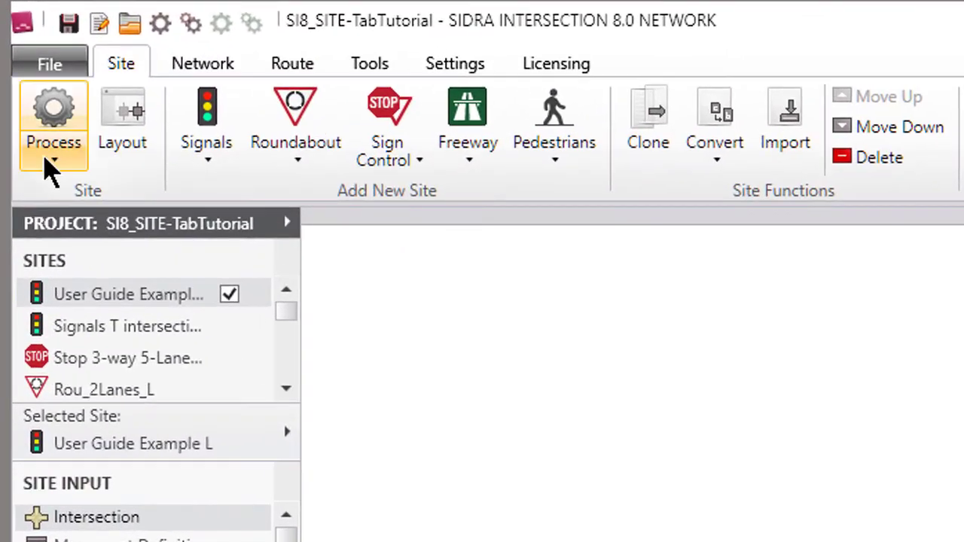
# Step: Process the User Guide Example L site twice, viewing the selected site's options between the two runs
pyautogui.click(31, 92)
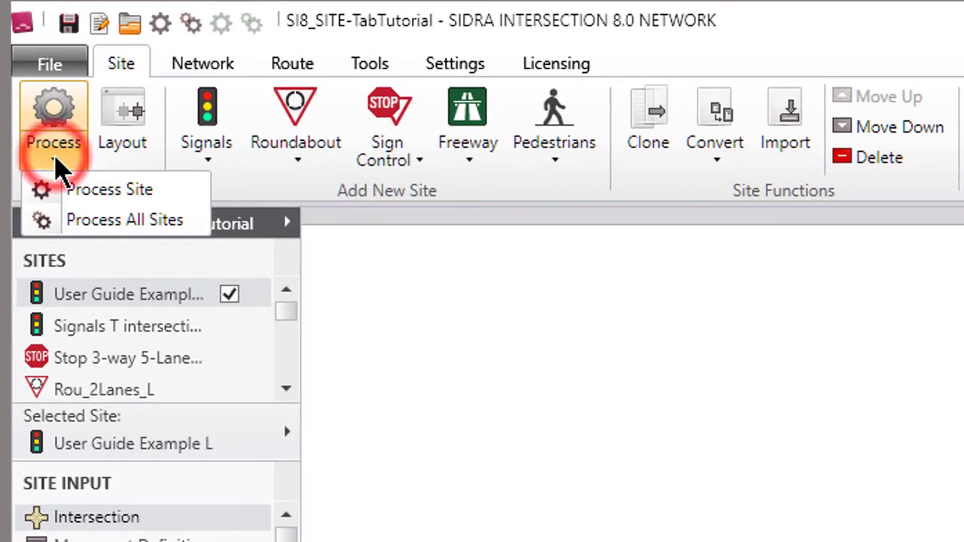
pyautogui.click(143, 191)
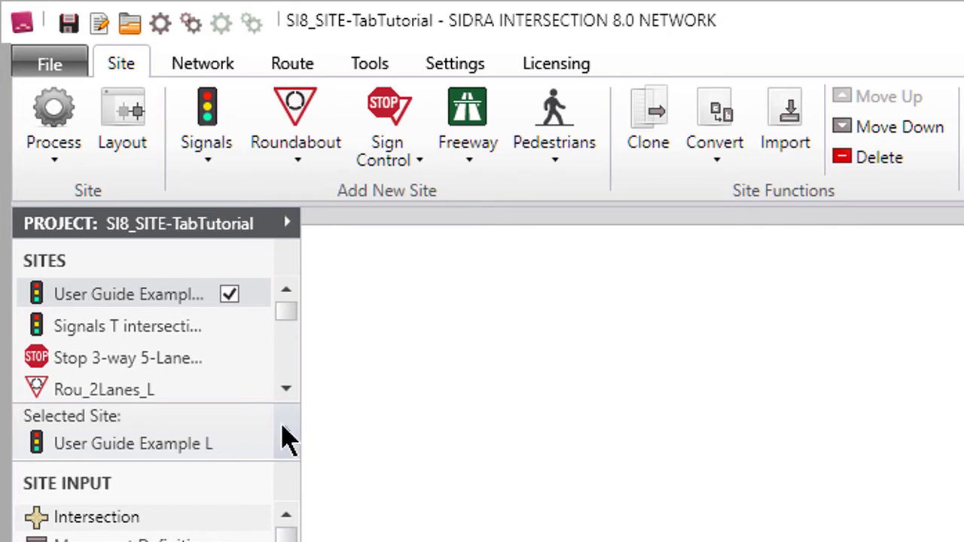
pyautogui.click(284, 435)
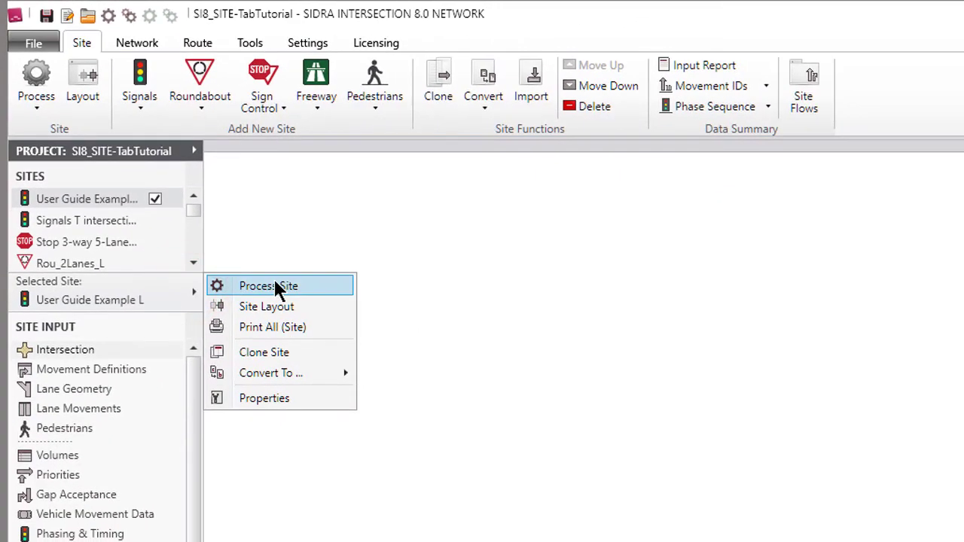
pyautogui.press('Escape')
pyautogui.rightClick(98, 193)
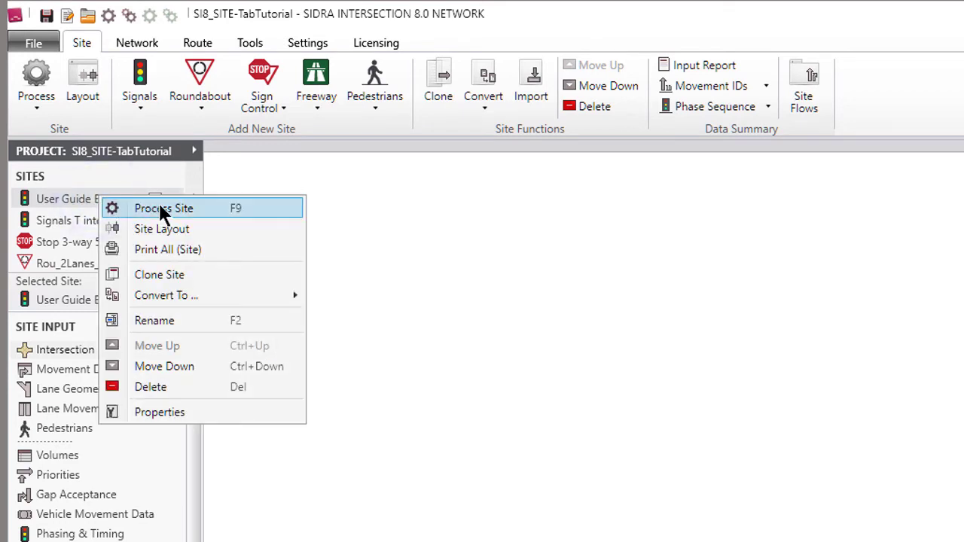
pyautogui.click(162, 210)
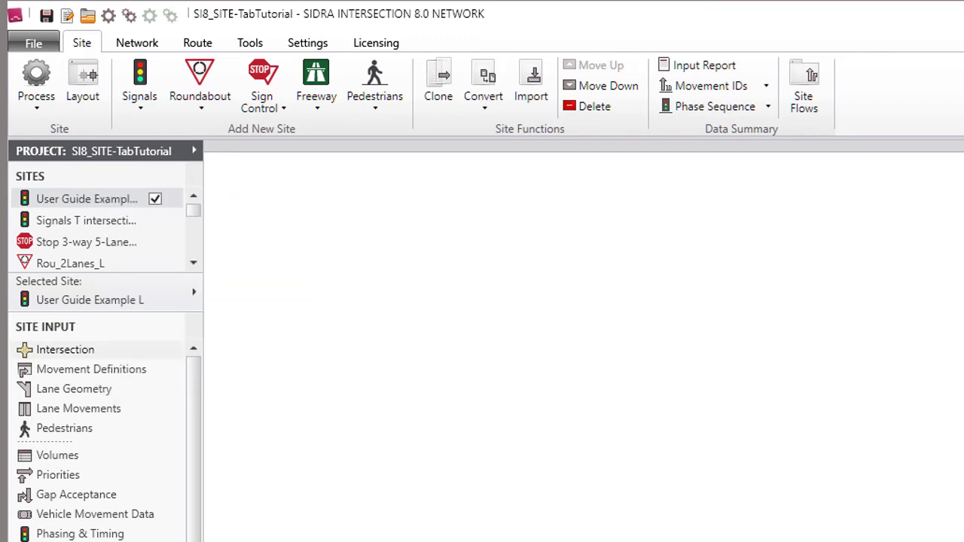
# Step: Process all sites in the project and enlarge the site list to show more of the sites
pyautogui.click(196, 151)
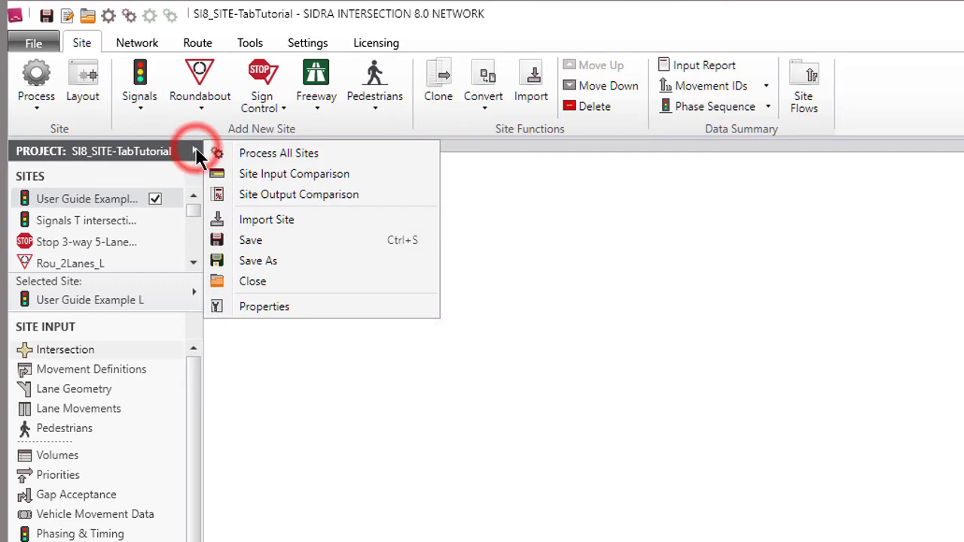
pyautogui.click(257, 154)
pyautogui.moveTo(159, 276); pyautogui.dragTo(156, 454)
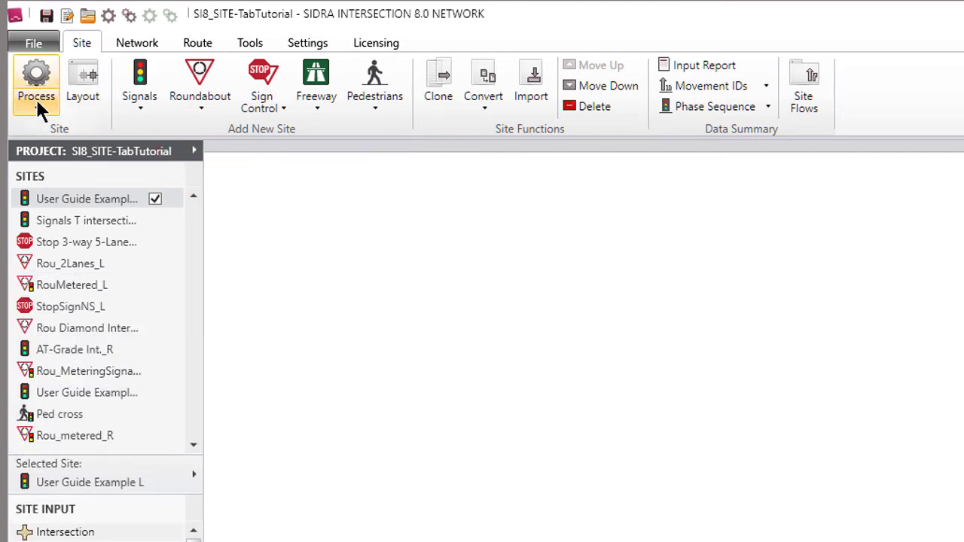
pyautogui.click(36, 97)
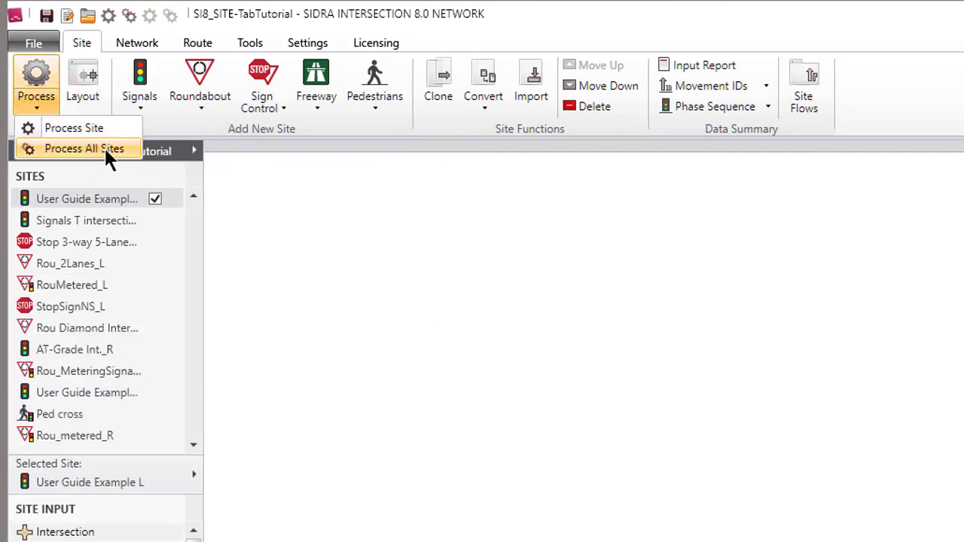
pyautogui.click(104, 148)
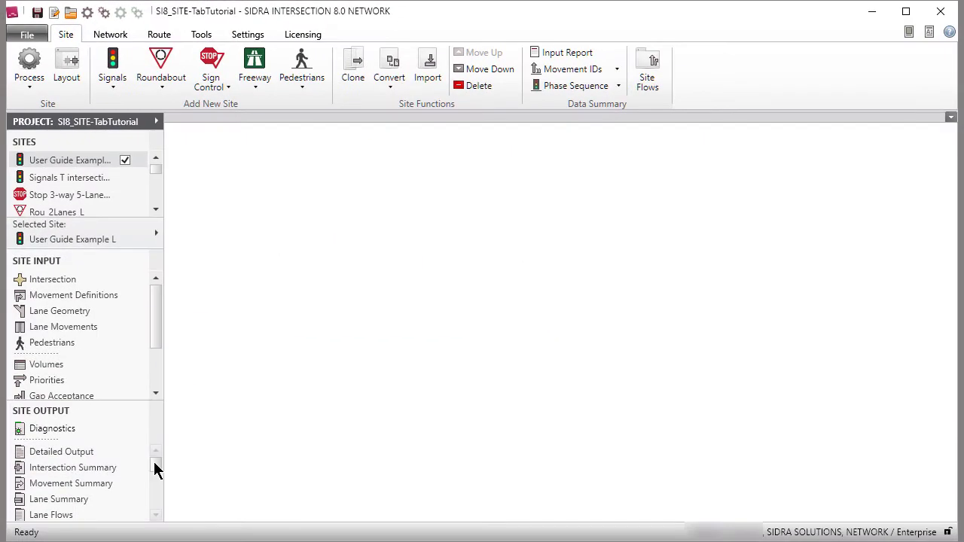
# Step: Look through the Site Output list of User Guide Example L and open its Diagnostics output
pyautogui.moveTo(154, 463)
pyautogui.mouseDown()
pyautogui.moveTo(159, 514)
pyautogui.moveTo(158, 452)
pyautogui.mouseUp()
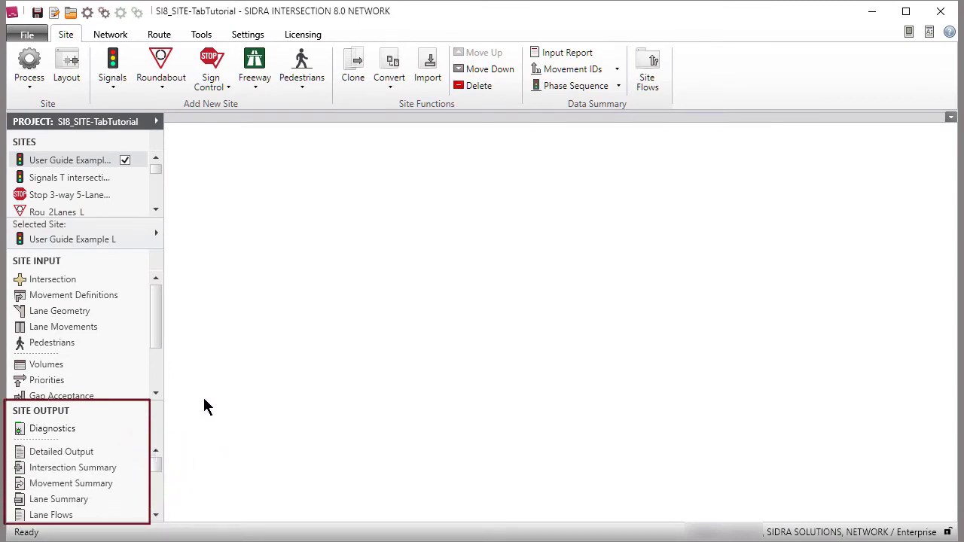
pyautogui.click(47, 430)
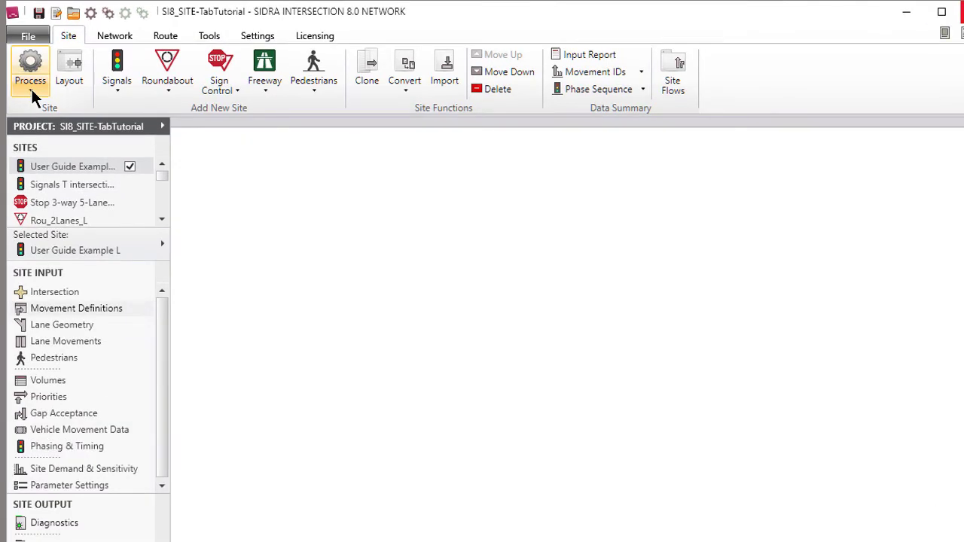
# Step: Process all sites in the project and open the Diagnostics output of the Signals T intersection 3&4lanes L site
pyautogui.click(30, 86)
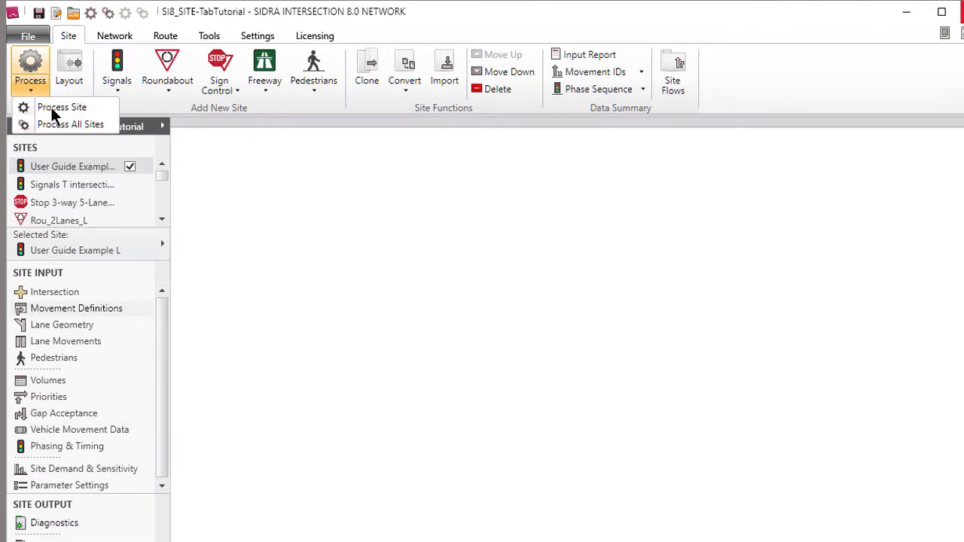
pyautogui.click(65, 120)
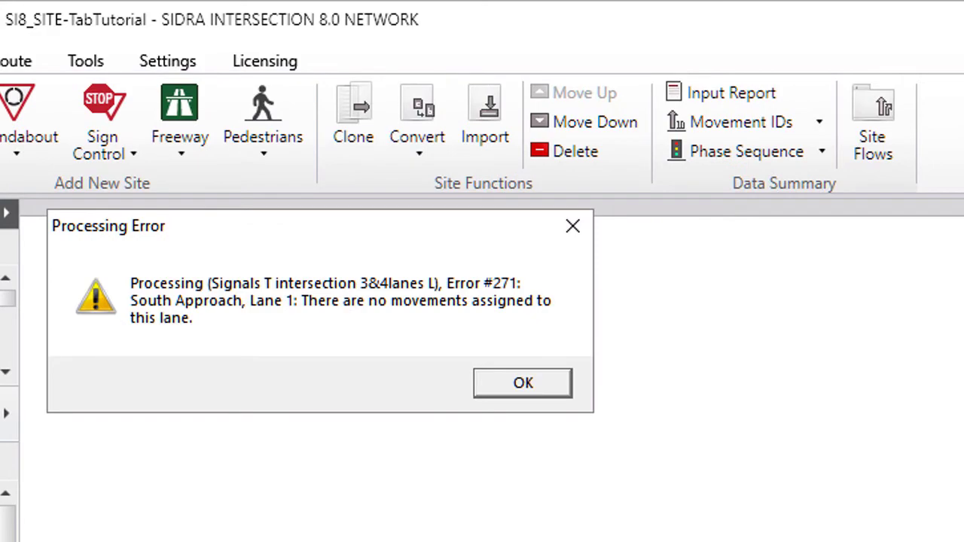
pyautogui.press('Return')
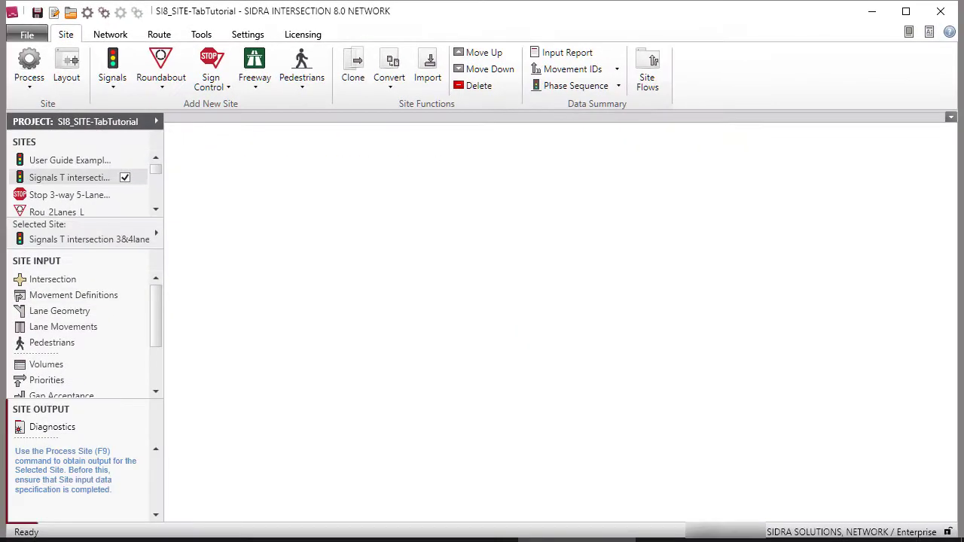
pyautogui.click(52, 428)
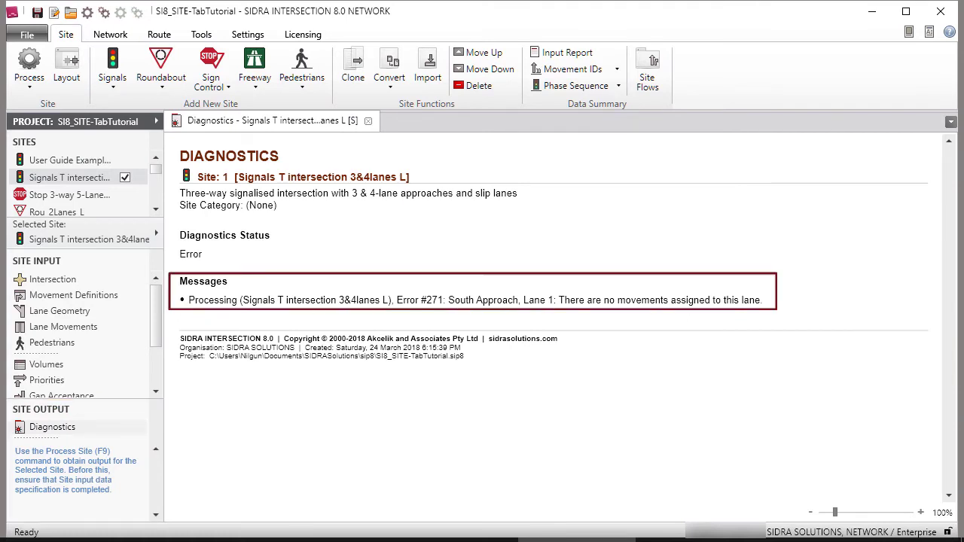
# Step: Enable the South approach's L2 movement to the West exit in the Origin-Destination Movements of the Signals T intersection site, and process the site
pyautogui.click(86, 295)
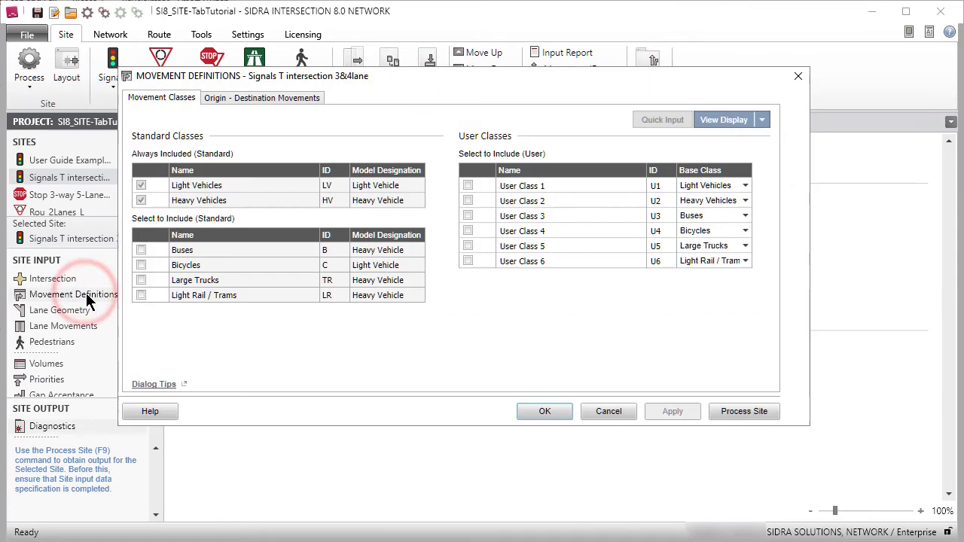
pyautogui.click(305, 98)
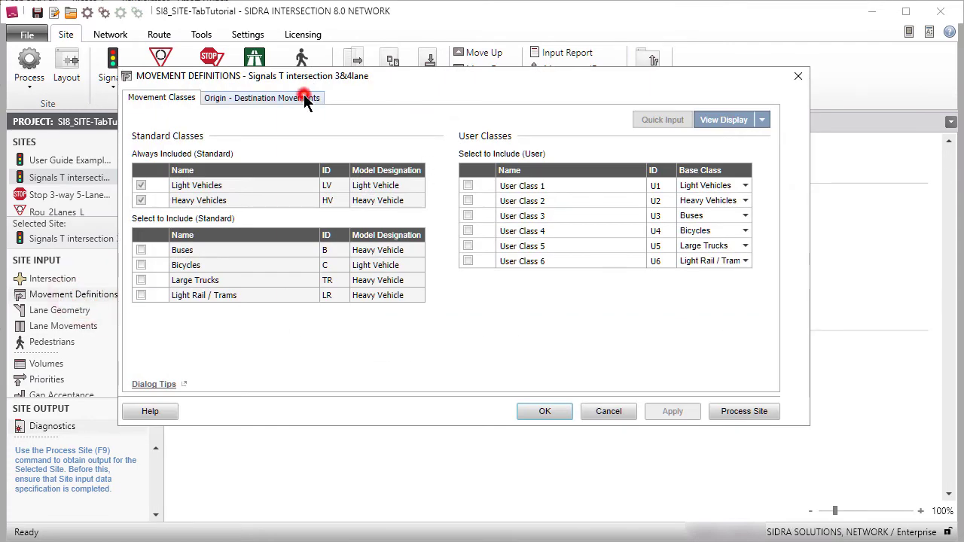
pyautogui.click(400, 215)
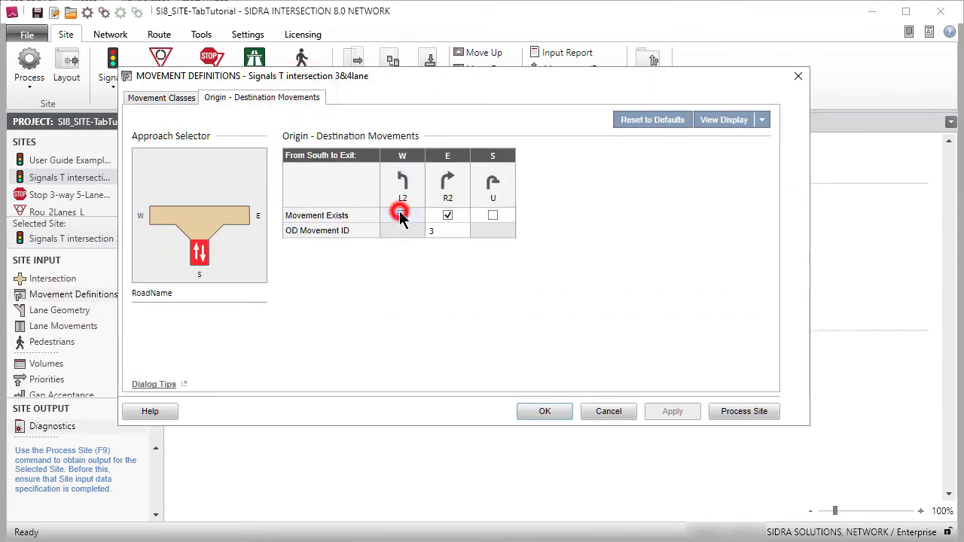
pyautogui.click(744, 411)
# Step: Select the AT-Grade Int._R site and open its Detailed Output, Movement Timing and Lane Level of Service display
pyautogui.click(75, 195)
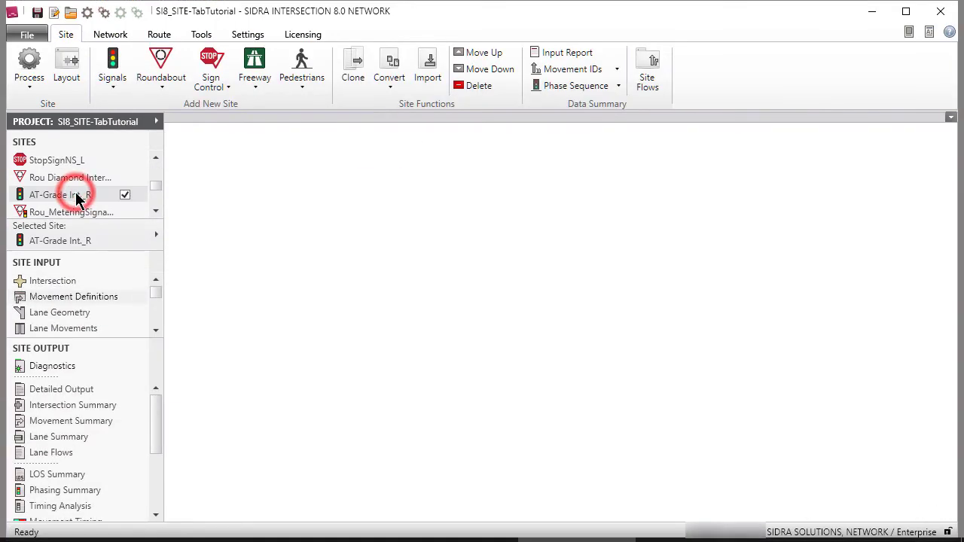
pyautogui.click(59, 389)
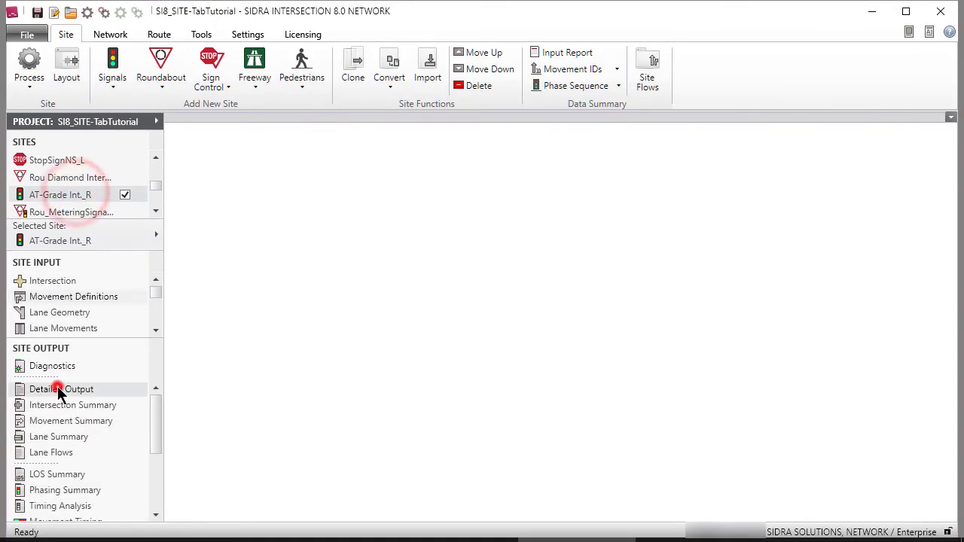
pyautogui.click(155, 517)
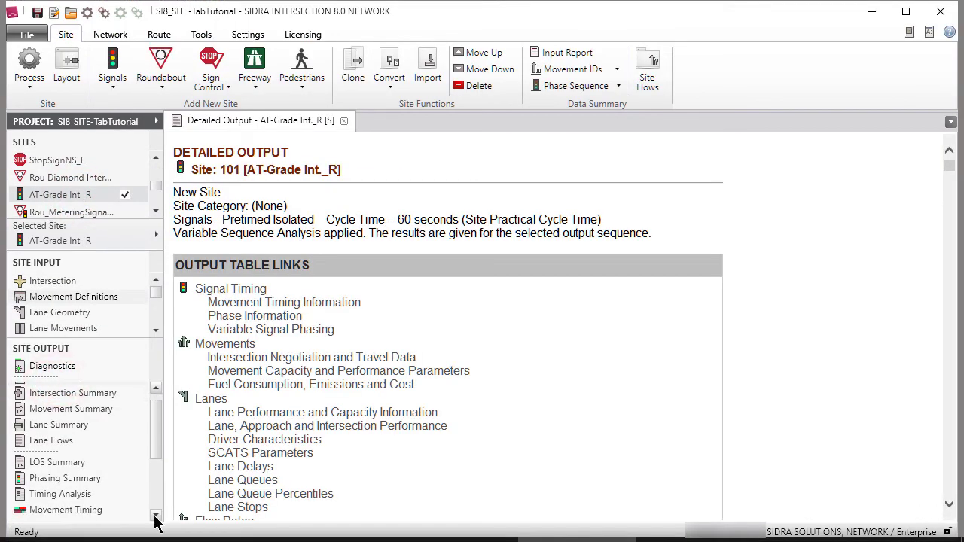
pyautogui.click(155, 516)
pyautogui.click(74, 500)
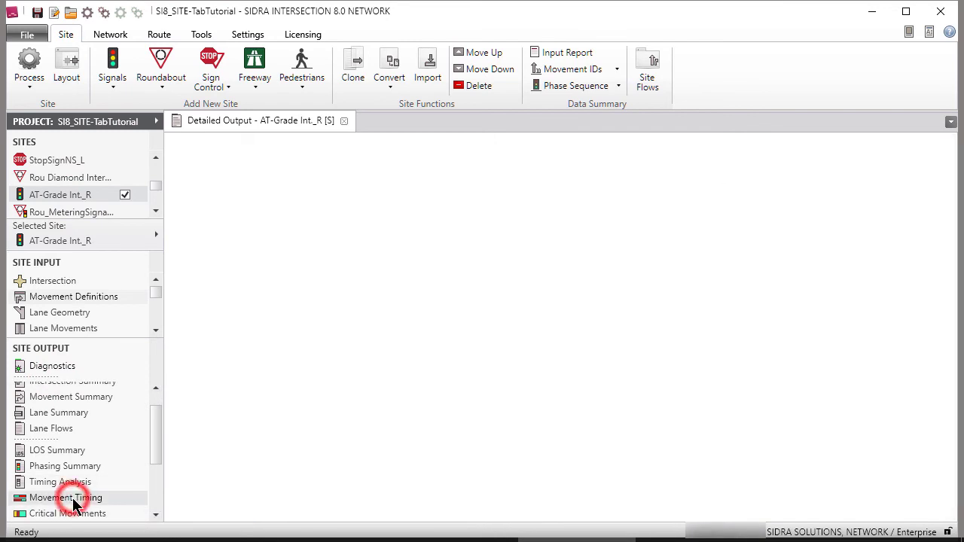
pyautogui.scroll(-3, 161, 478)
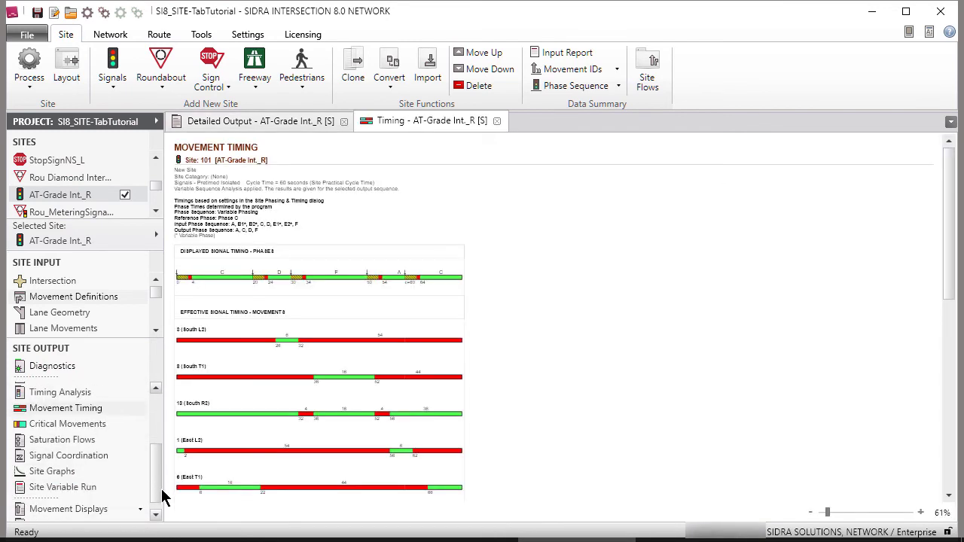
pyautogui.click(88, 513)
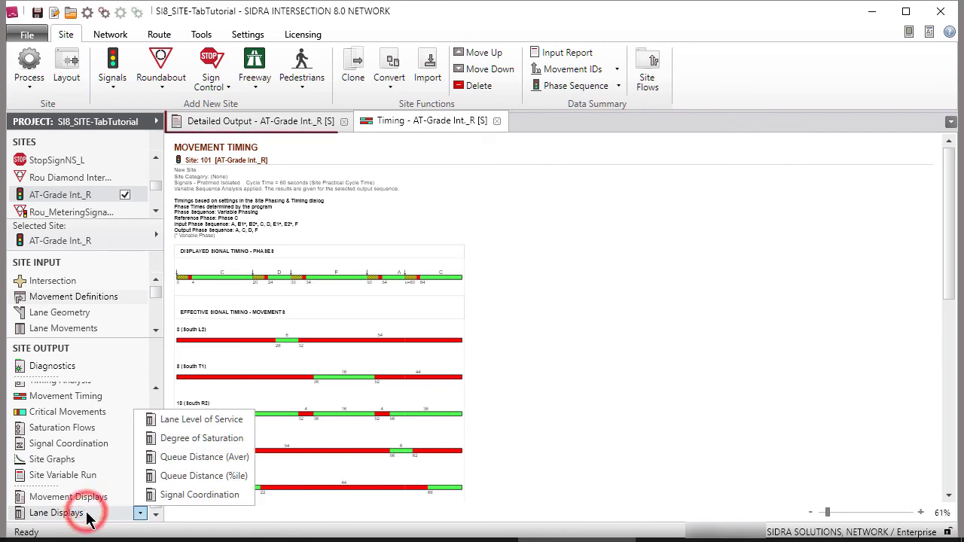
pyautogui.click(197, 422)
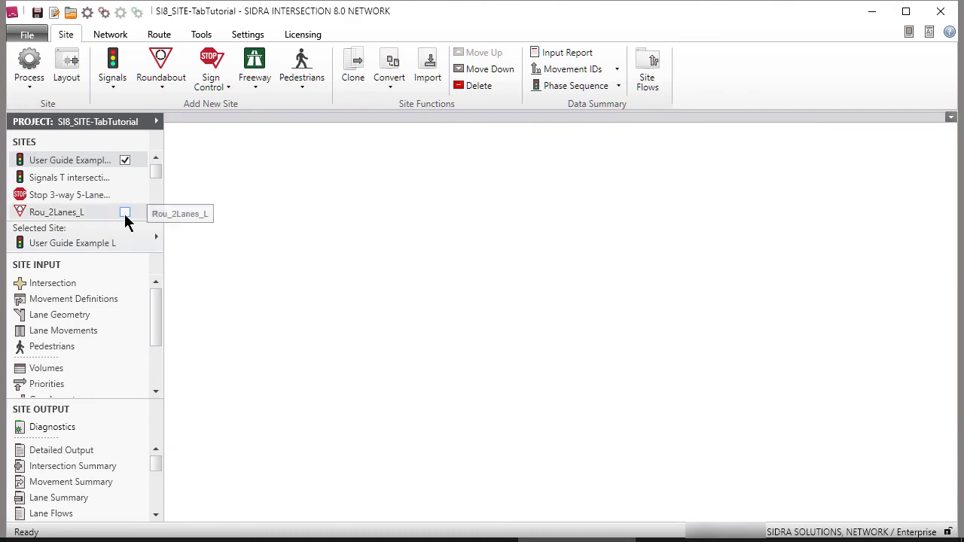
# Step: Add the Rou_2Lanes_L and Stop 3-way 5-Lane sites to the User Guide Example L selection and open the Movement Summary
pyautogui.click(125, 212)
pyautogui.click(125, 195)
pyautogui.click(70, 482)
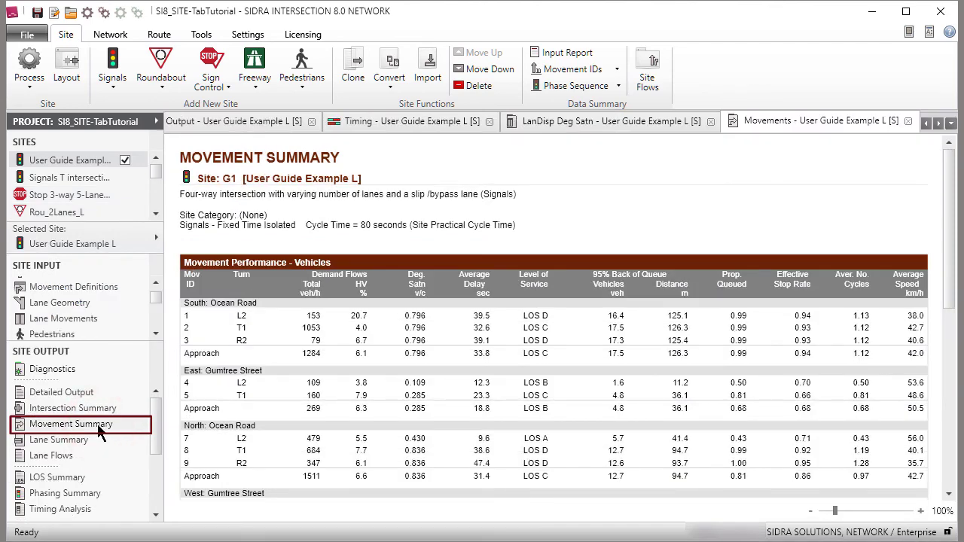
# Step: Open the Lane Summary of User Guide Example L and view the options offered within its output reports, including Degree of Saturation and Critical Movements
pyautogui.click(75, 440)
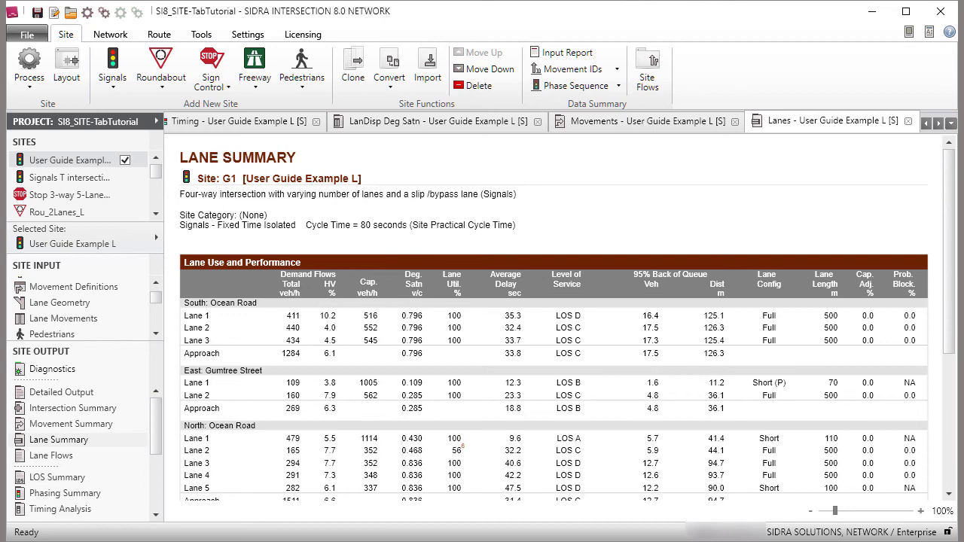
pyautogui.rightClick(511, 166)
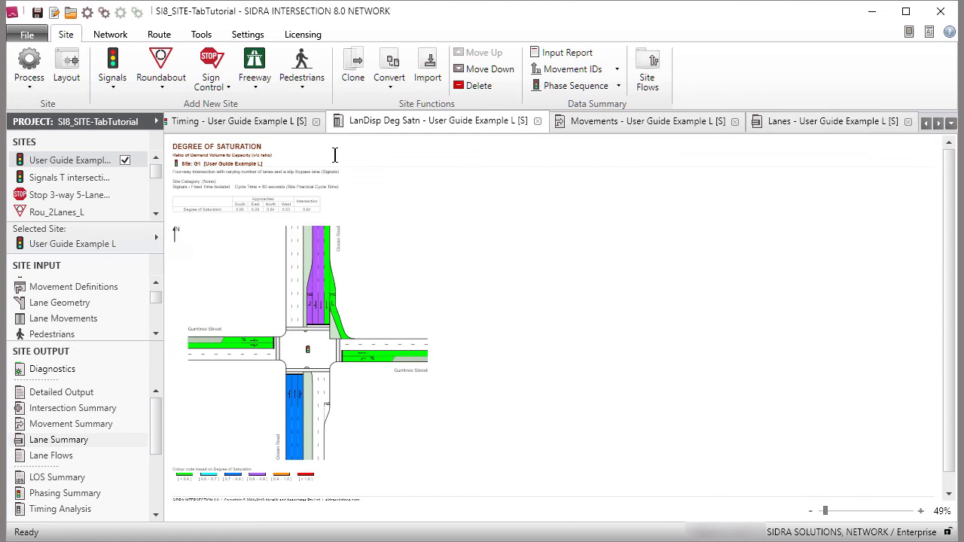
pyautogui.click(335, 154)
pyautogui.rightClick(335, 154)
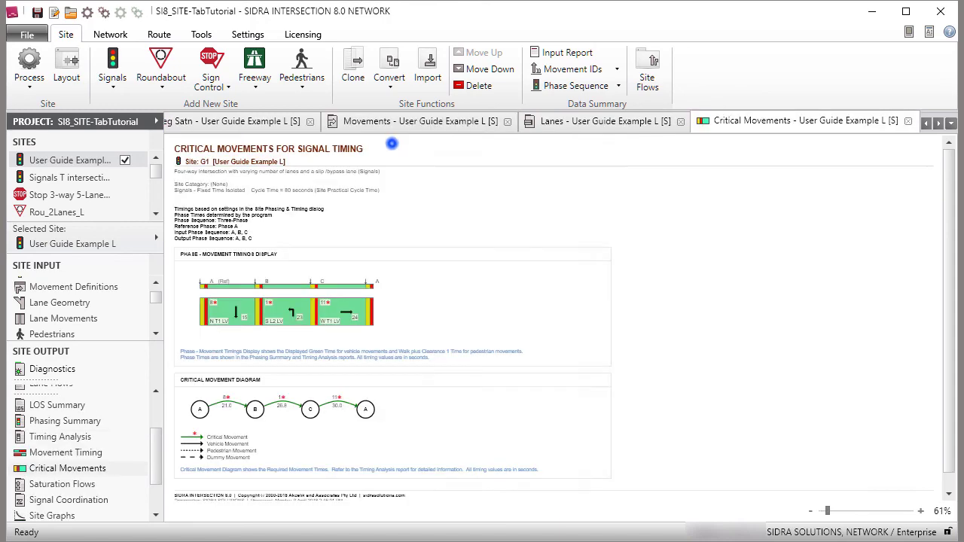
pyautogui.rightClick(389, 140)
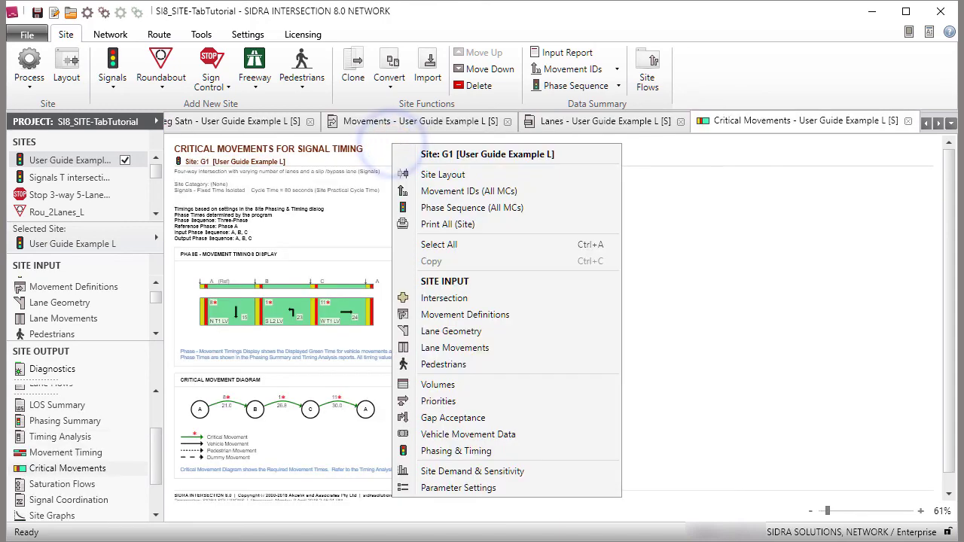
pyautogui.press('Escape')
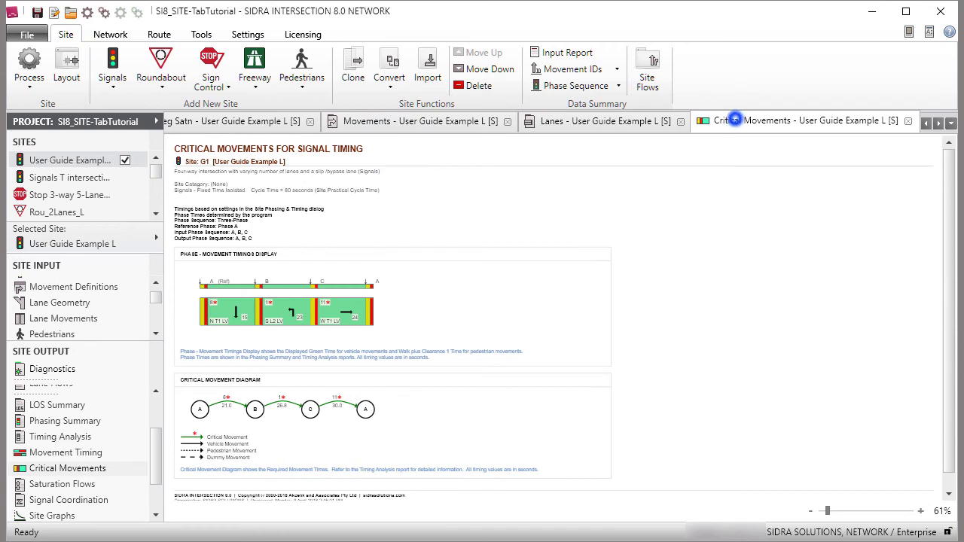
# Step: Close all outputs except the current Critical Movements report, and place it beside the Lane Summary in a new vertical tab group
pyautogui.rightClick(733, 120)
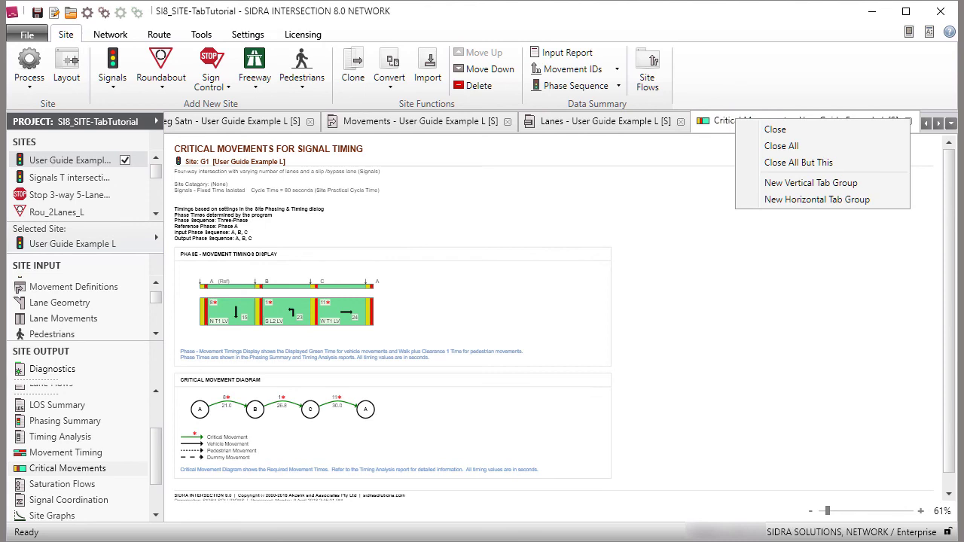
pyautogui.click(798, 162)
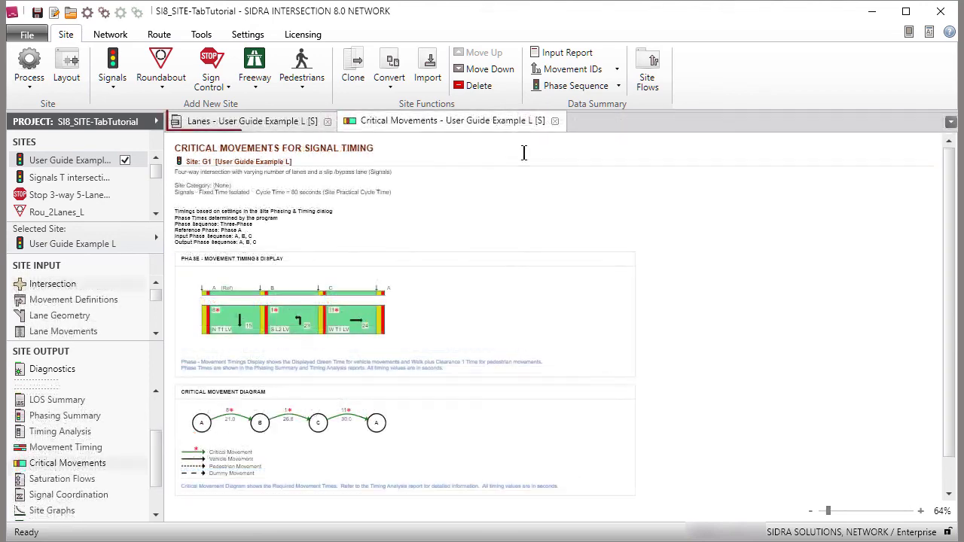
pyautogui.rightClick(447, 130)
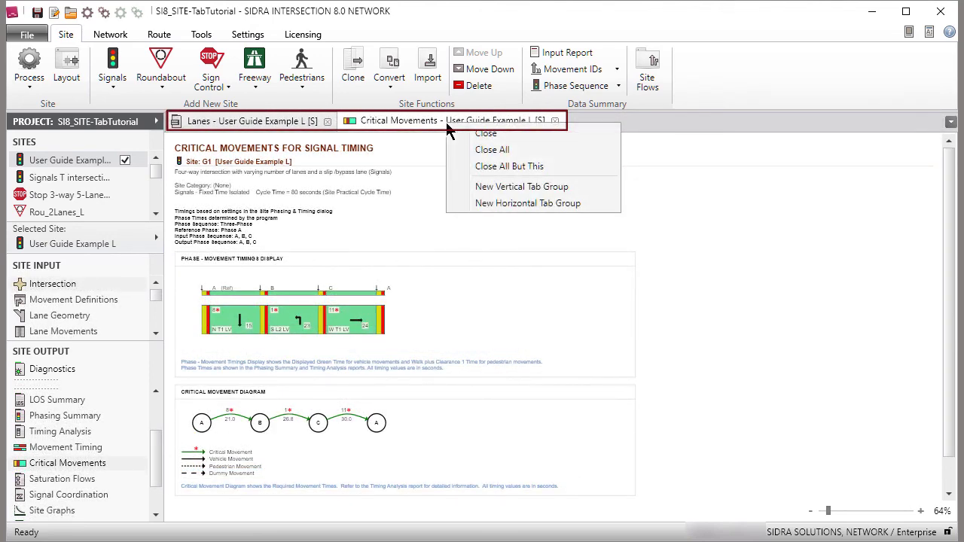
pyautogui.click(548, 186)
# Step: Set the Approach Distance of the South leg of User Guide Example L to 450 in the Intersection dialog and apply it
pyautogui.click(49, 277)
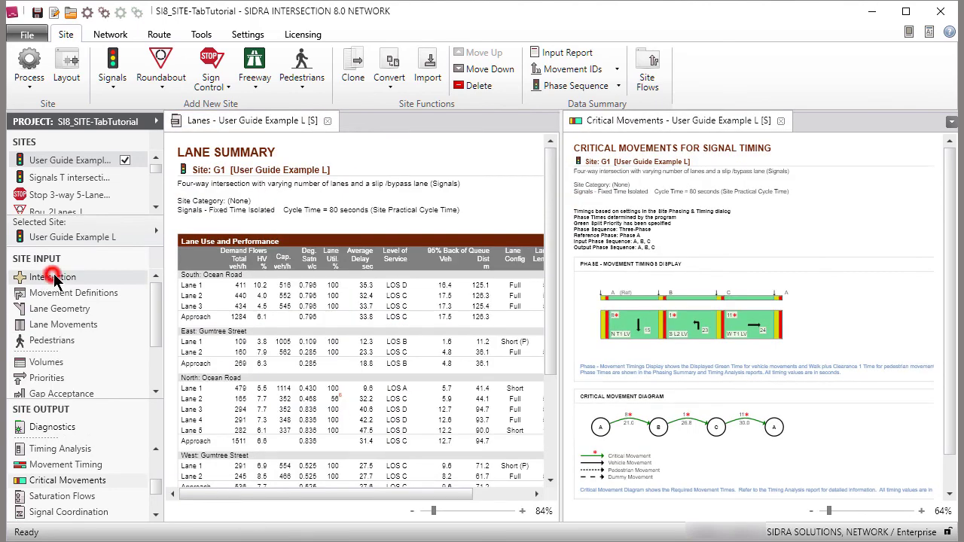
pyautogui.click(476, 260)
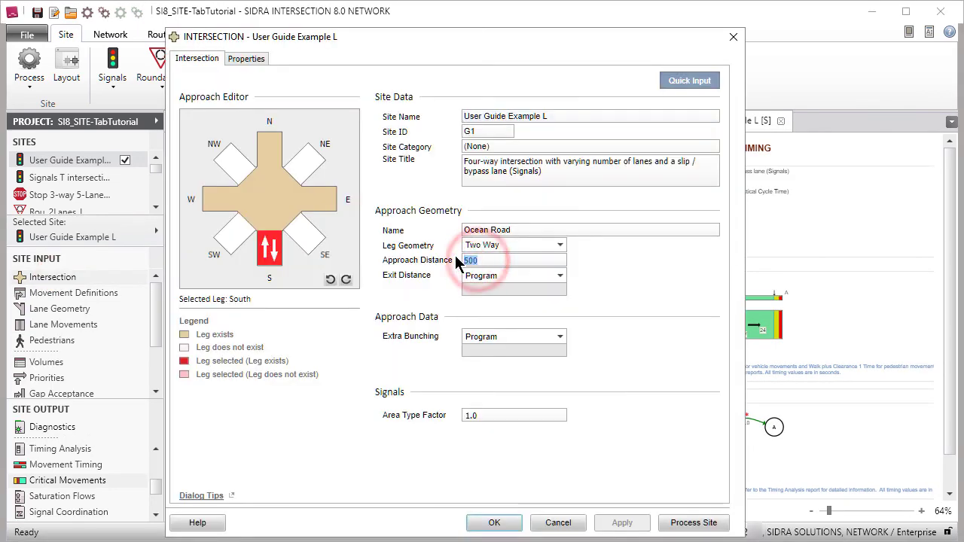
pyautogui.write('450')
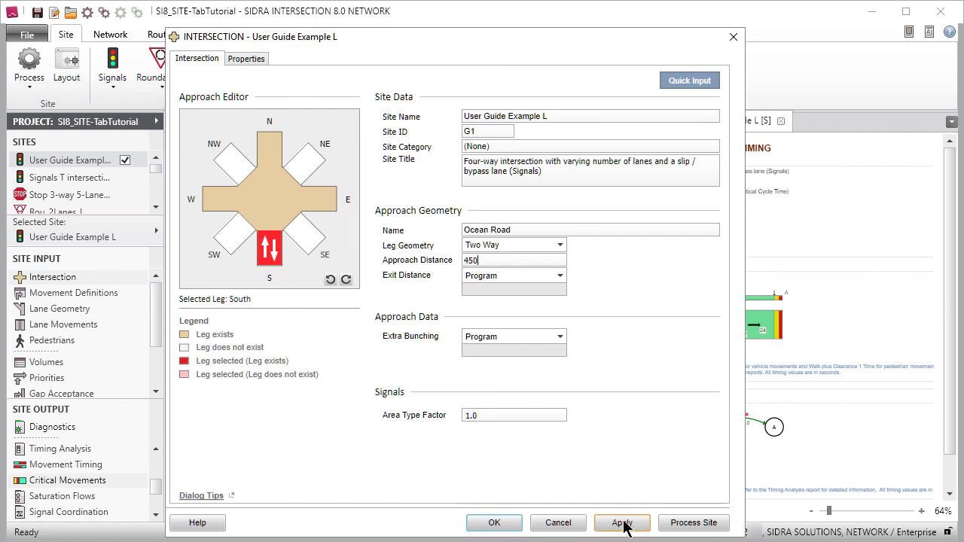
pyautogui.click(621, 522)
pyautogui.click(494, 523)
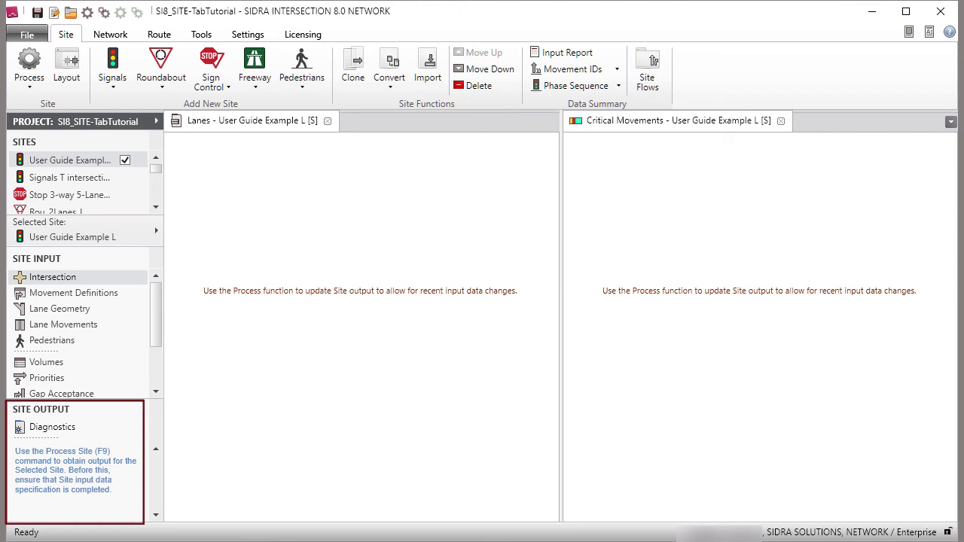
# Step: Process the User Guide Example L site to update its output, and close all open output reports
pyautogui.click(31, 64)
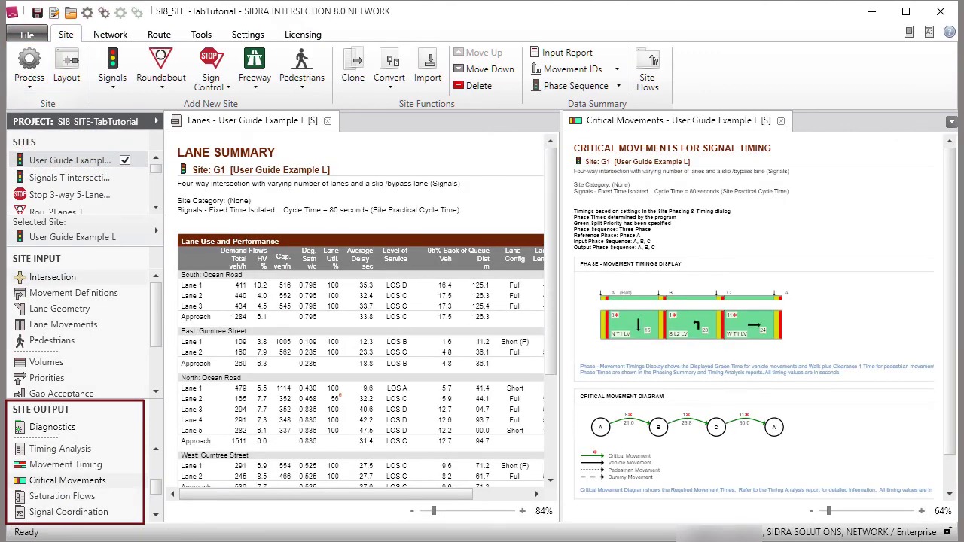
pyautogui.rightClick(280, 126)
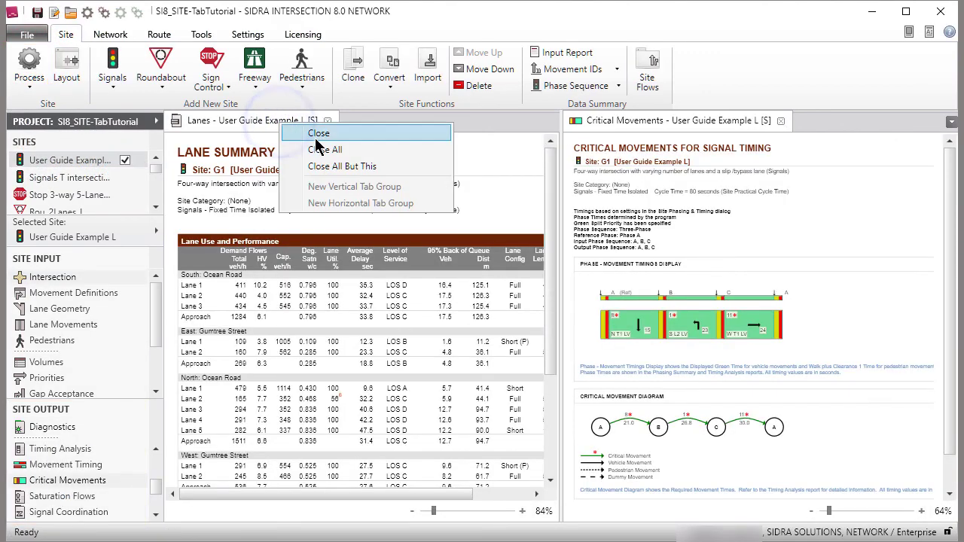
pyautogui.click(341, 151)
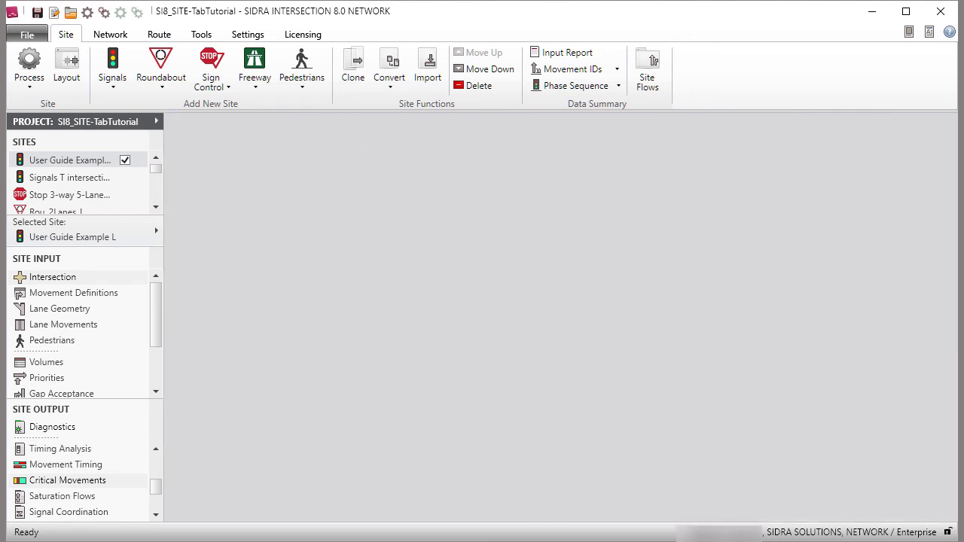